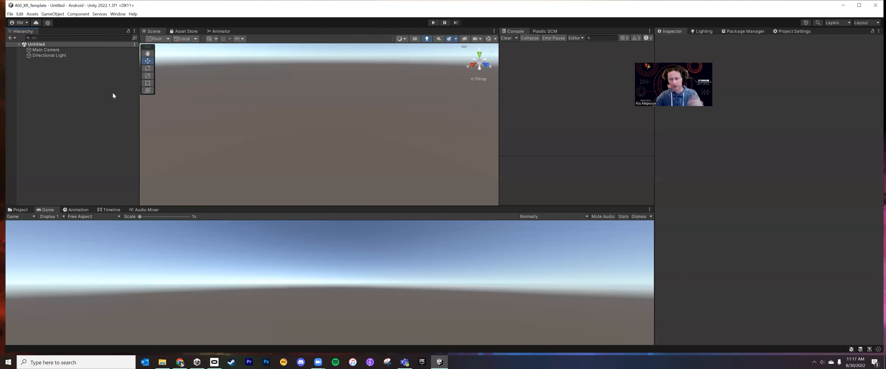
- Add a sphere 3D object at the root of the untitled scene
left_click(74, 50)
left_click(73, 56)
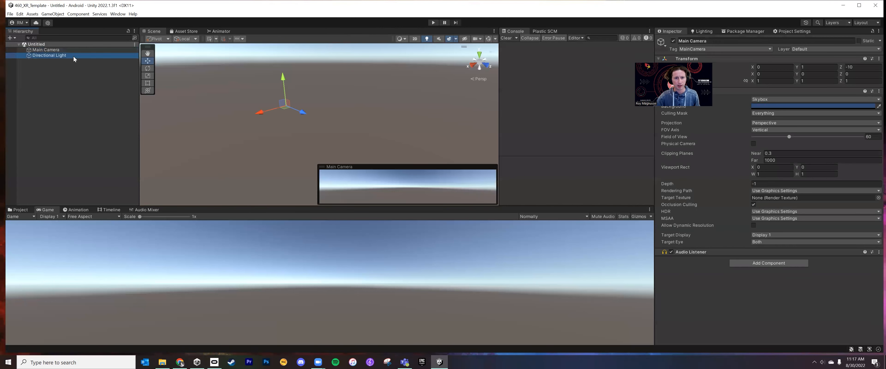
left_click(76, 74)
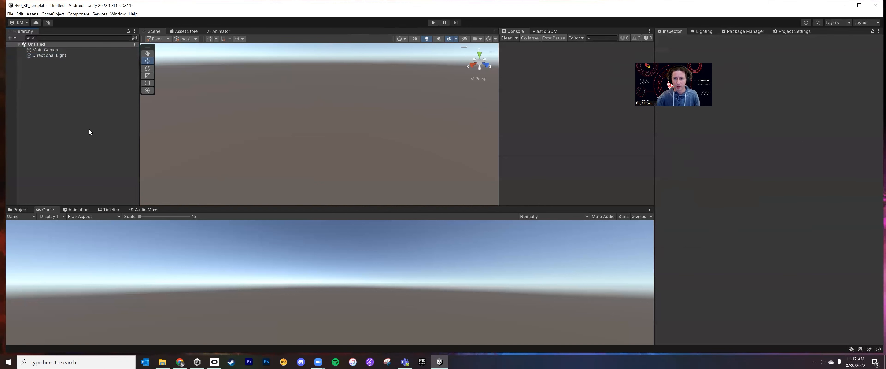
right_click(96, 118)
mouse_move(150, 199)
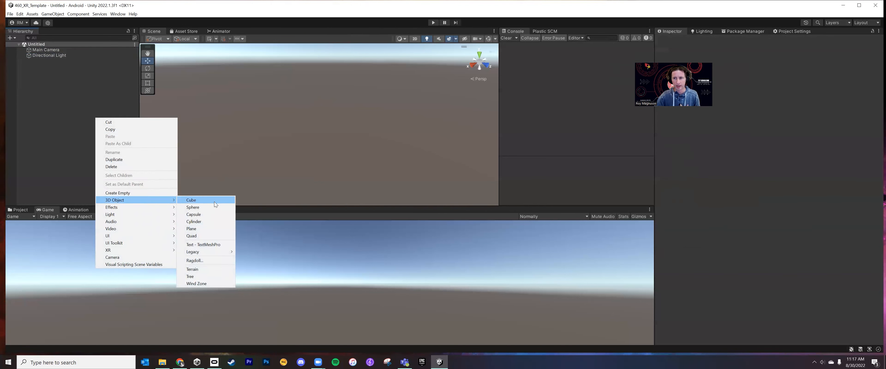
left_click(192, 207)
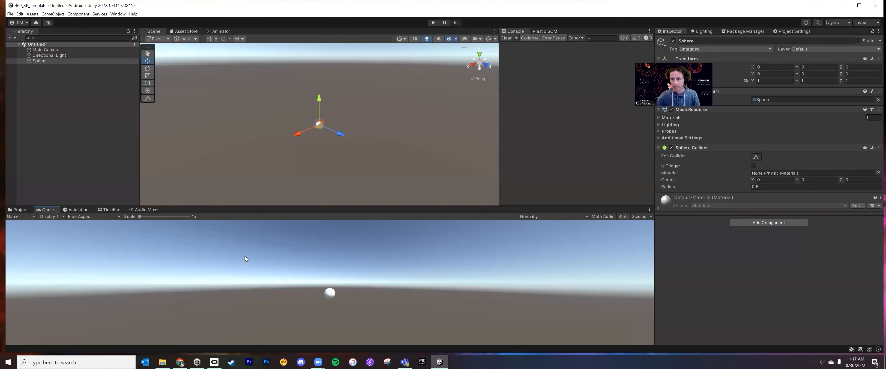
- Add a plane 3D object to the scene as ground beneath the sphere
left_click(76, 49)
left_click(103, 103)
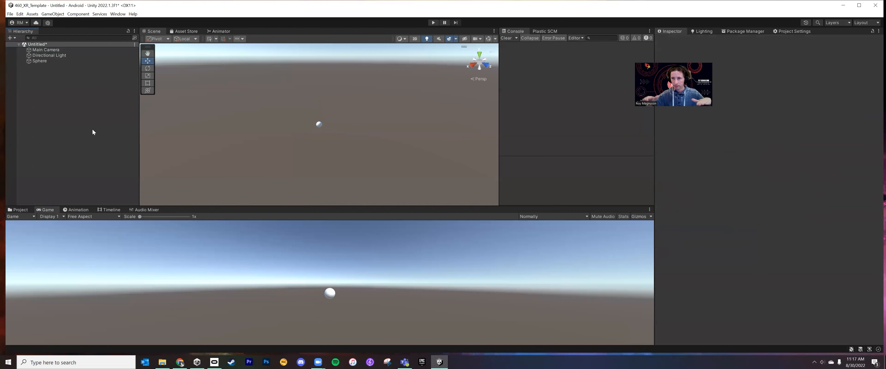
right_click(41, 103)
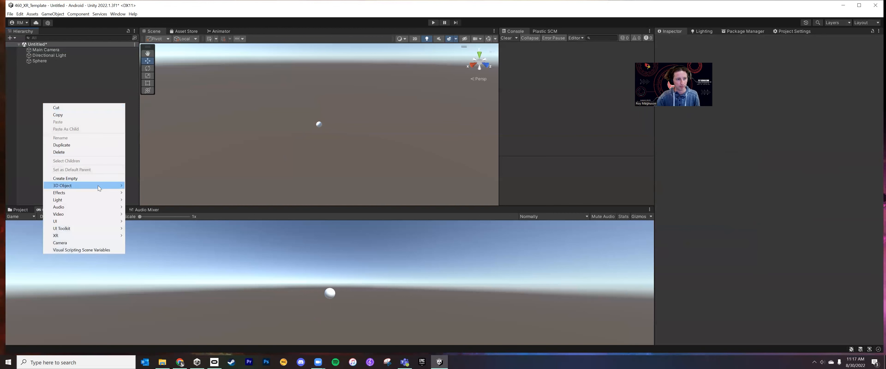
mouse_move(98, 185)
left_click(145, 214)
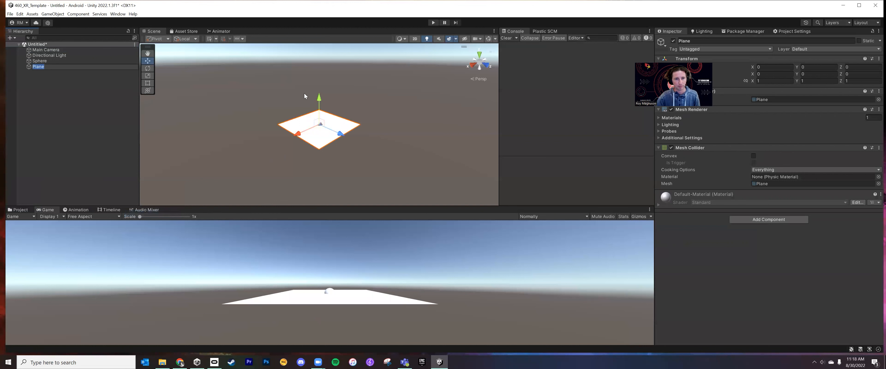
- Raise the sphere straight up above the plane to a Y position of about 1.93
left_click(40, 61)
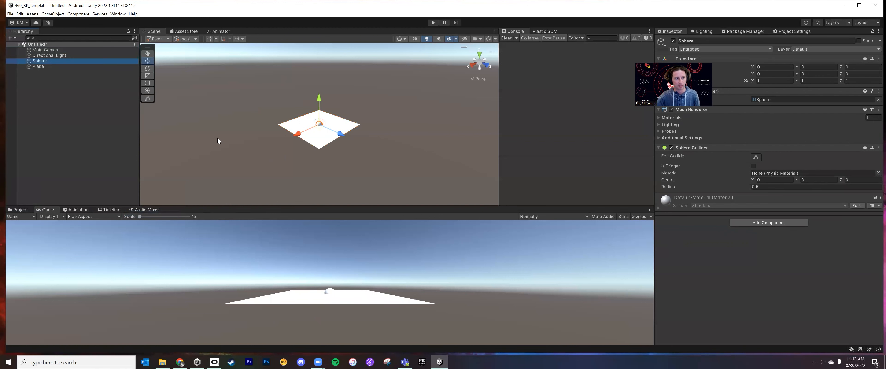
left_click_drag(320, 99, 321, 87)
right_click_drag(363, 168, 368, 149)
key("w")
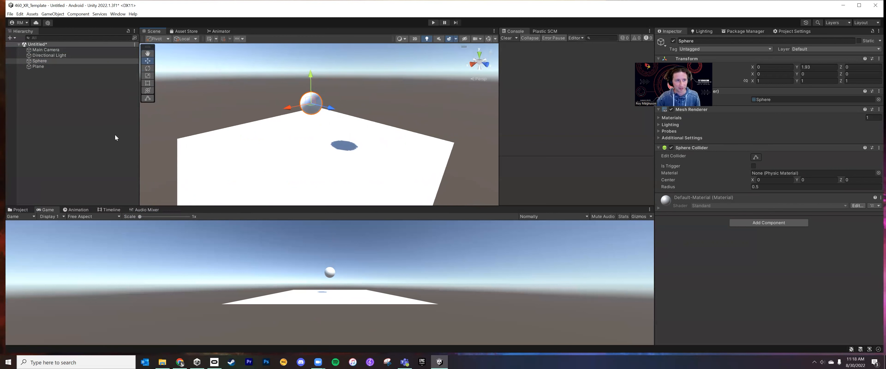
right_click_drag(332, 128, 331, 121)
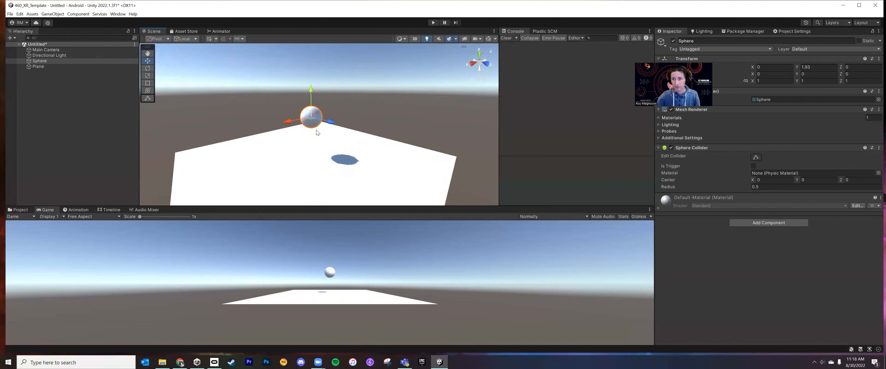
- Align the Main Camera with the current Scene view so it looks at the sphere and plane
left_click(61, 51)
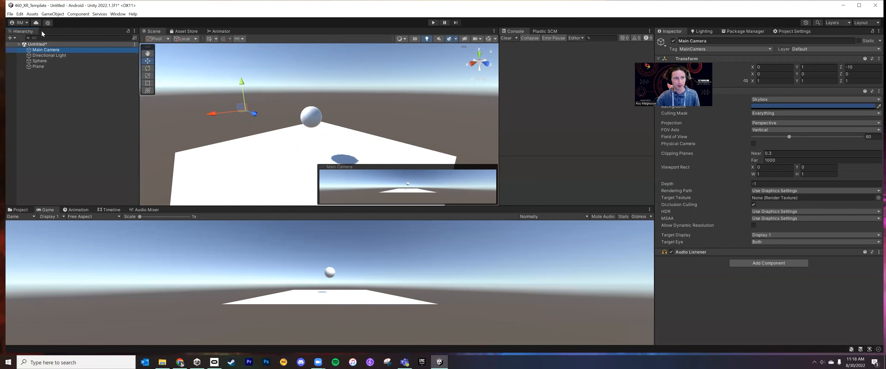
left_click(52, 14)
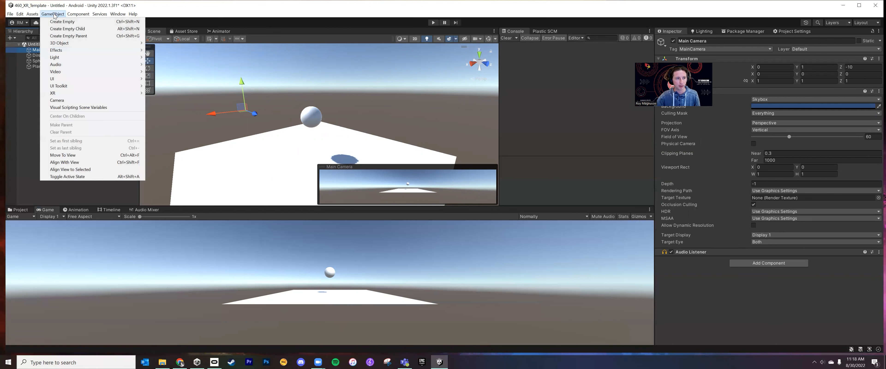
left_click(73, 163)
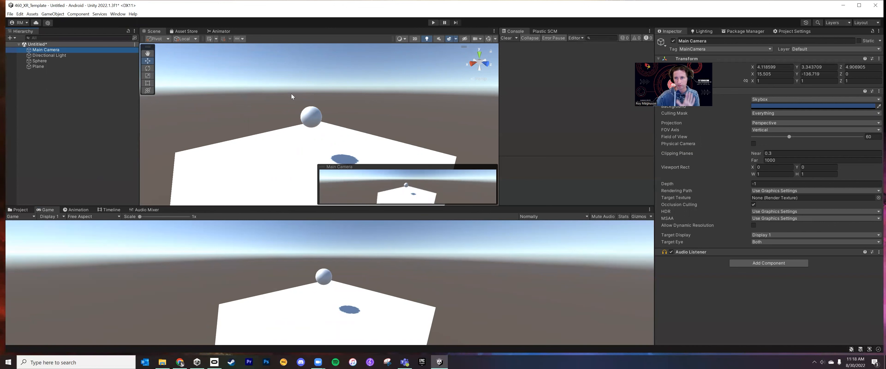
left_click(346, 95)
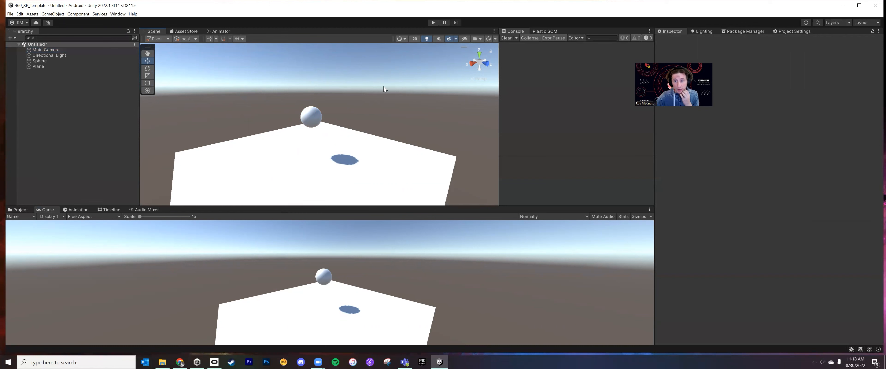
- Run the scene in Play mode to check how the sphere behaves above the plane, and stop it
left_click(314, 118)
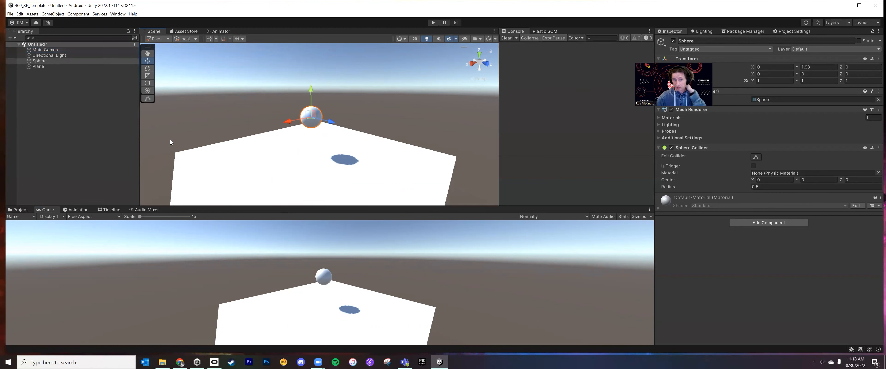
left_click(50, 64)
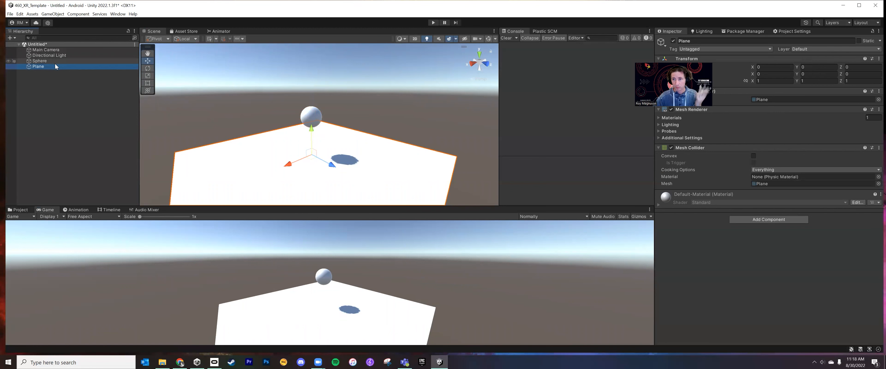
left_click(49, 61)
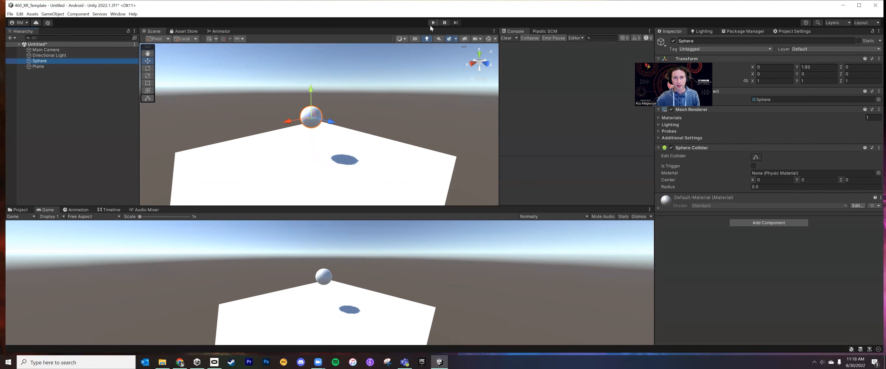
left_click(434, 23)
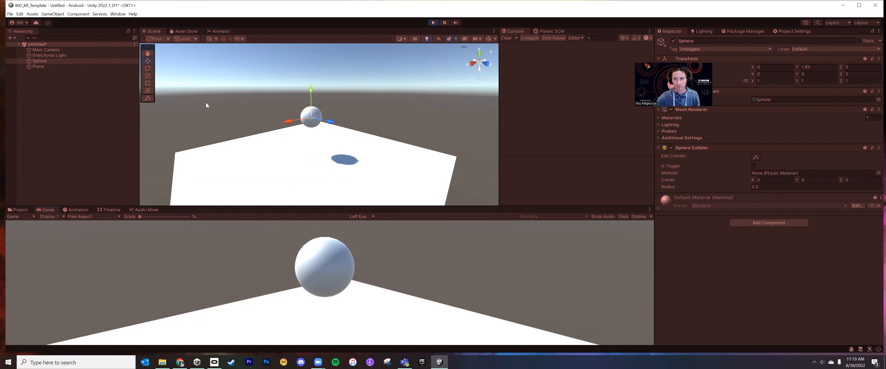
left_click(433, 22)
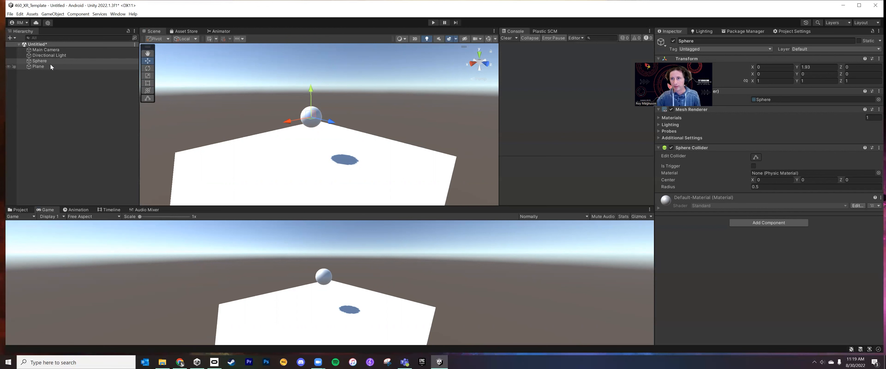
- Set the sphere's Y position to 2
left_click(62, 81)
left_click(63, 61)
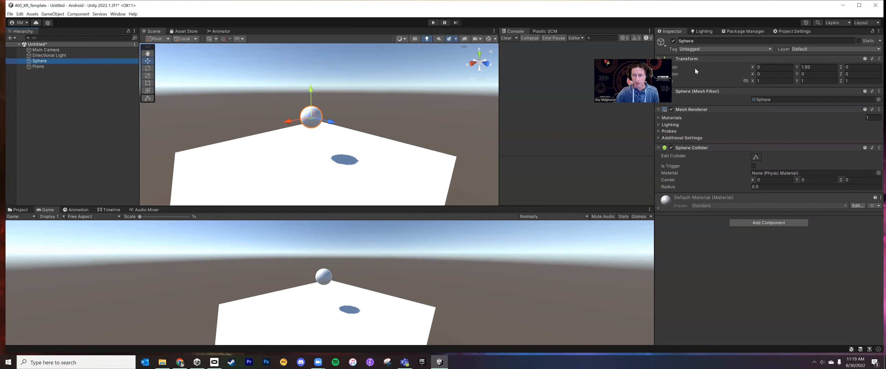
left_click(700, 40)
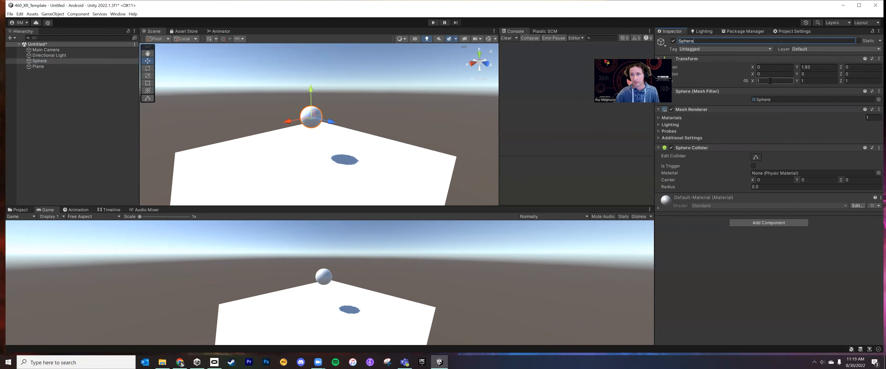
left_click(818, 66)
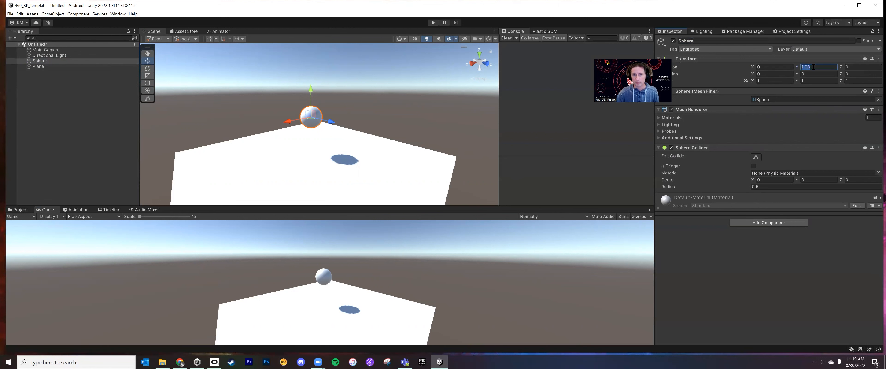
type("2")
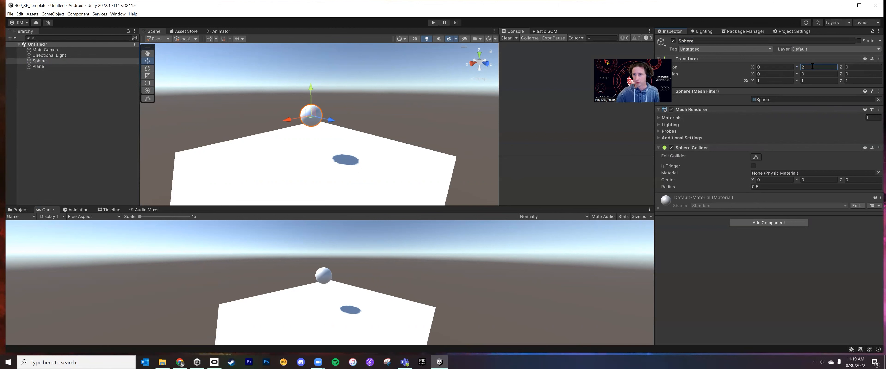
left_click(733, 94)
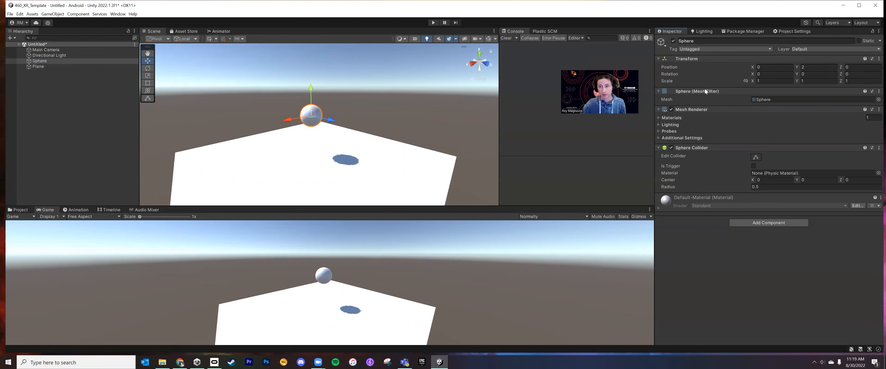
- Collapse the sphere's Mesh Filter and Mesh Renderer component details
left_click(778, 98)
left_click(708, 117)
left_click(710, 118)
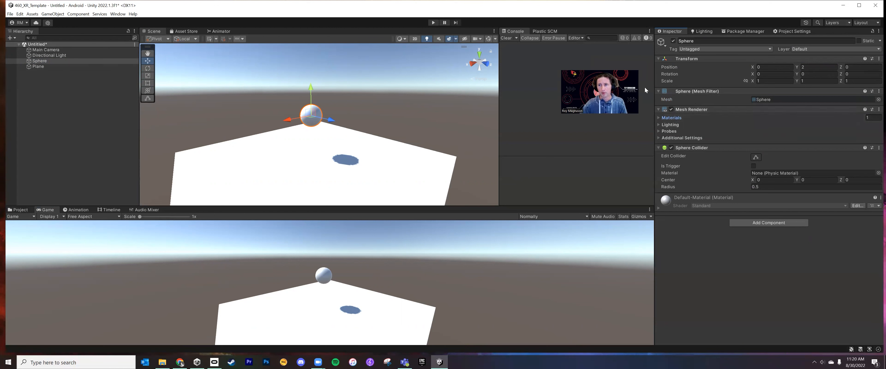
left_click(658, 90)
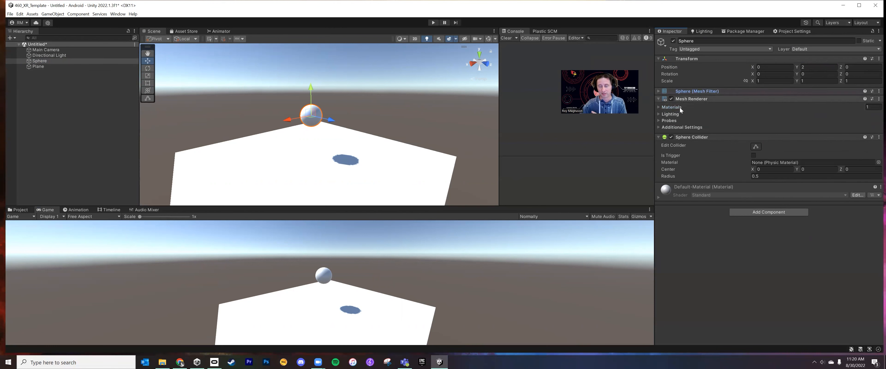
left_click(658, 99)
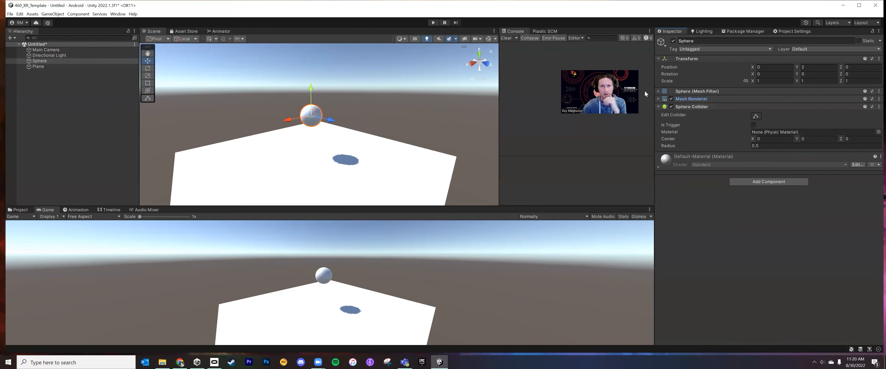
- Turn on gizmos in the Scene view with the sphere seen from closer up
right_click_drag(412, 71, 407, 102)
key("w")
left_click(489, 39)
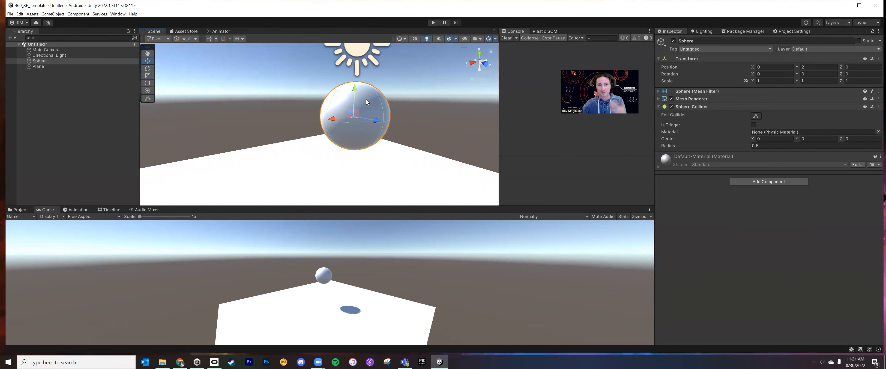
- Examine the sphere and its collider outline up close from several sides in the Scene view
key("w")
right_click_drag(435, 124, 319, 245)
key("a")
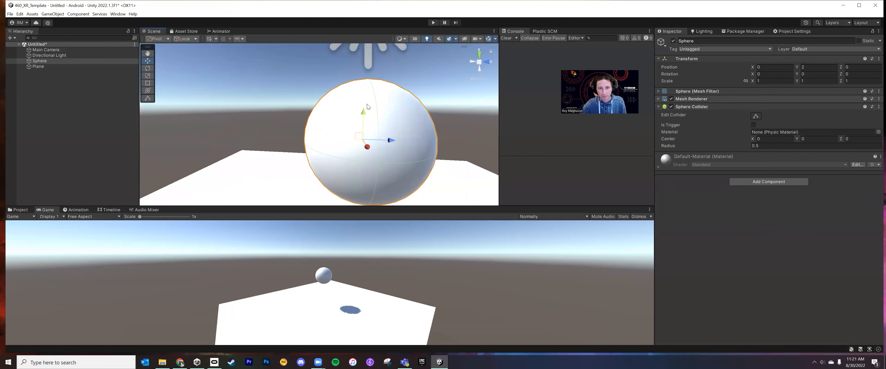
key("a")
right_click_drag(374, 170, 316, 86)
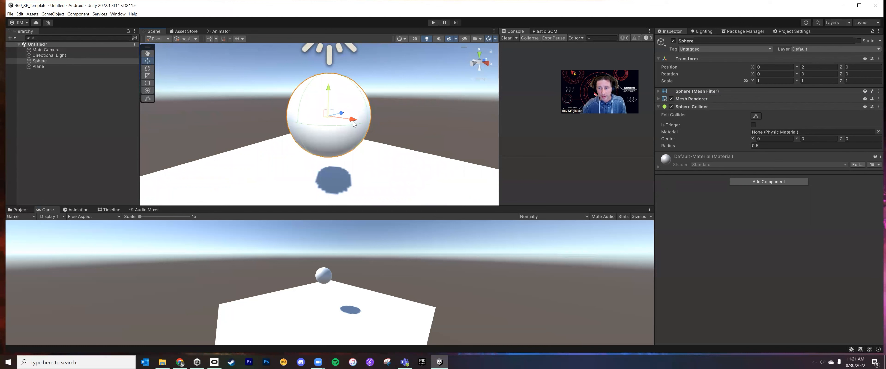
key("d")
key("w")
right_click_drag(280, 119, 247, 99)
scroll(248, 99, "up", 5)
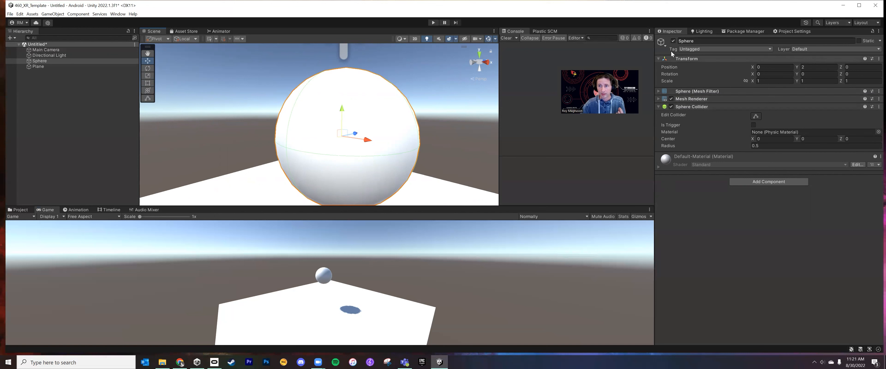
- Toggle the sphere's active state off and on, and disable its Mesh Renderer to inspect the collider outline before re-enabling it
left_click(674, 41)
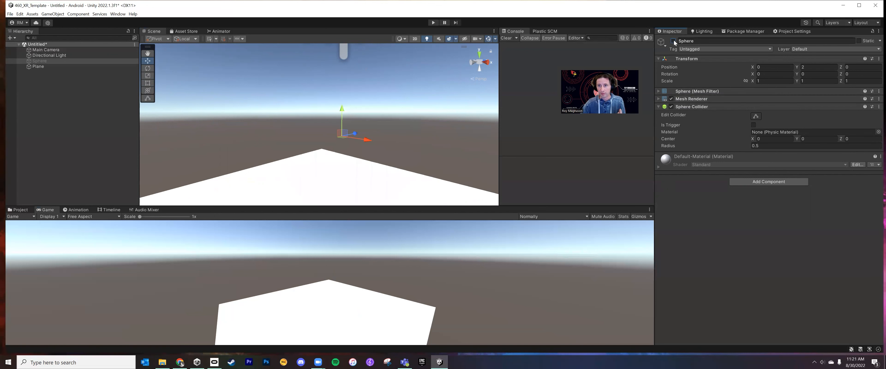
left_click(674, 40)
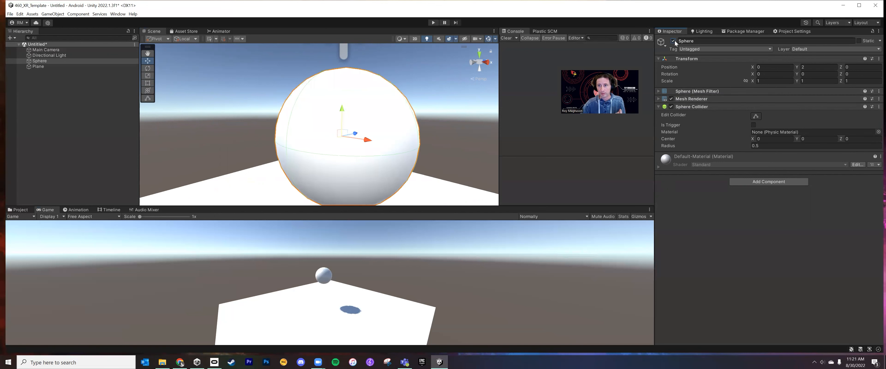
left_click(672, 99)
left_click_drag(445, 176, 334, 145, "alt")
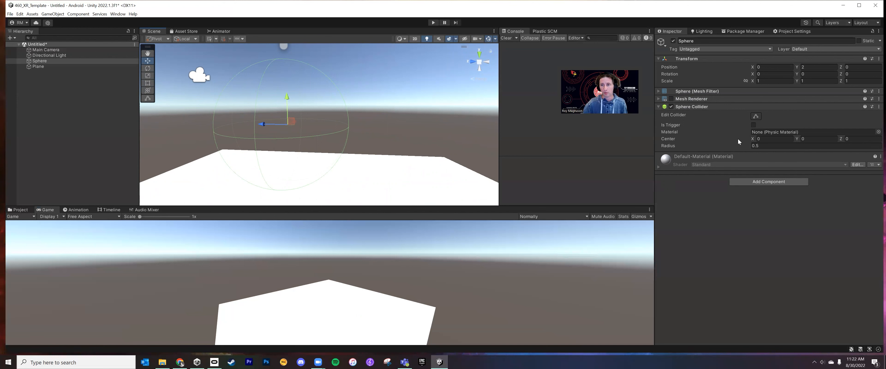
left_click(671, 100)
left_click(671, 99)
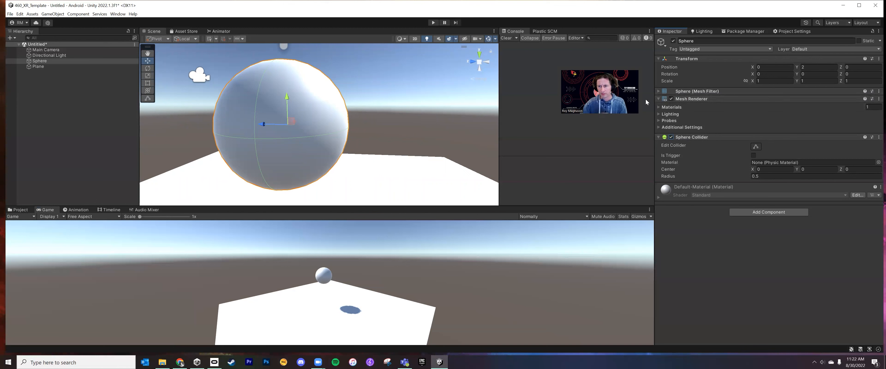
- Collapse the sphere's Mesh Renderer details and pull the Scene view back to show the sphere above the plane
left_click(658, 99)
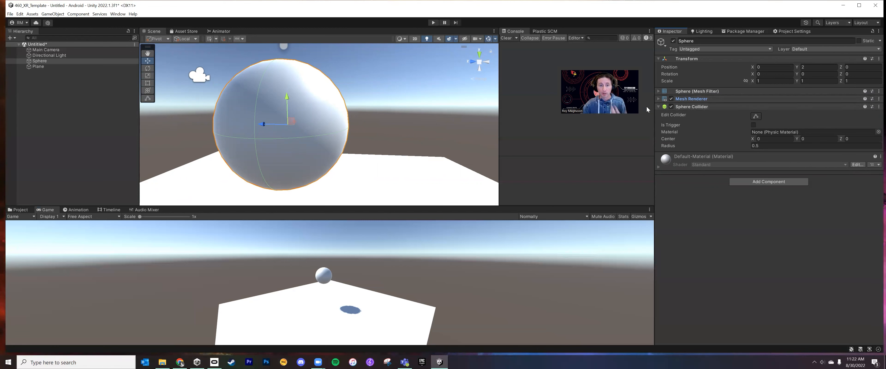
right_click_drag(365, 112, 247, 133)
key("d")
key("s")
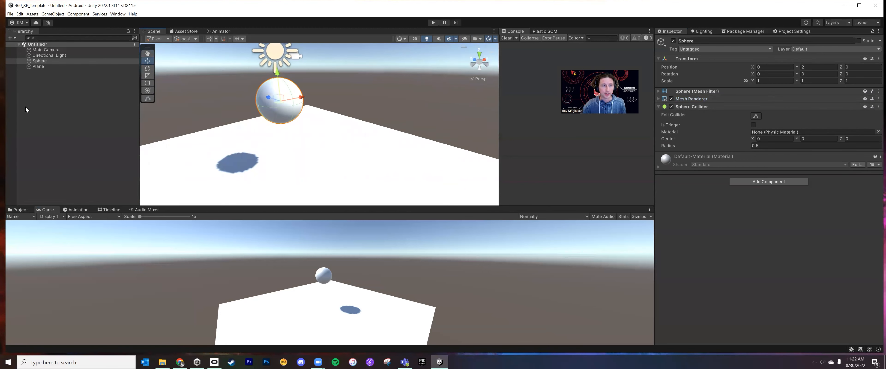
- Add a cube to the scene and place it at position 0, 0, 0
left_click(64, 102)
right_click(63, 101)
mouse_move(111, 182)
left_click(175, 181)
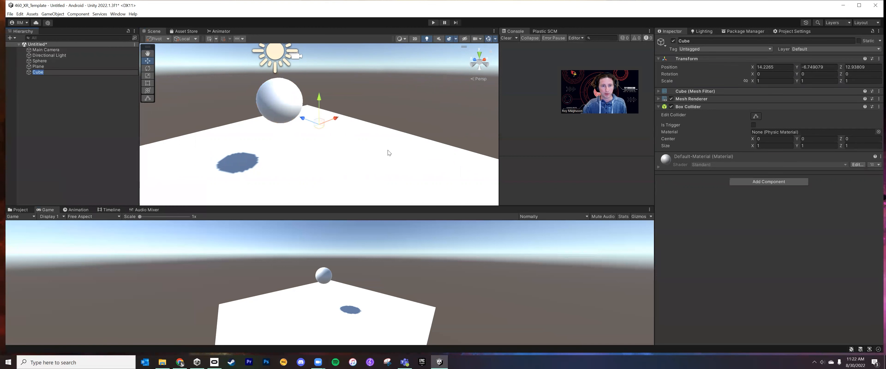
left_click(790, 67)
type("0")
key("Tab")
type("0")
key("Tab")
type("0")
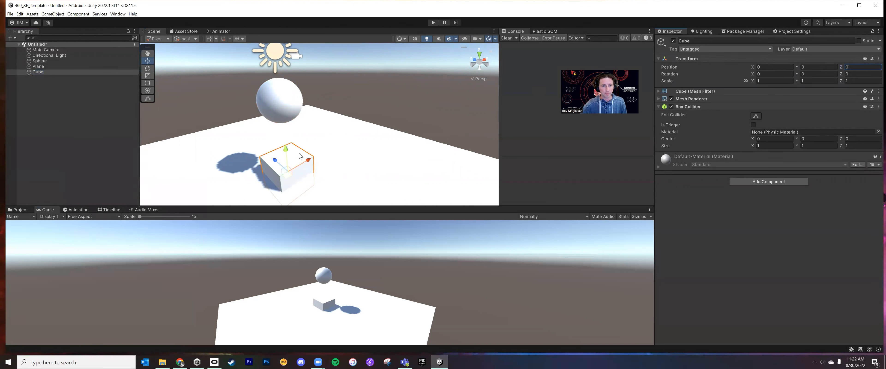
- Move the cube to about X 3.01, Y 1.9 and stretch it to about 3.6 by 11.93 in Y and Z, with its Mesh Renderer disabled
left_click_drag(287, 151, 418, 129)
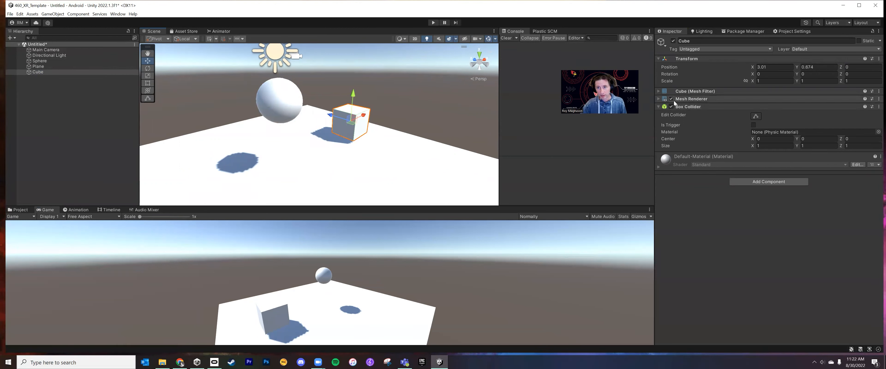
right_click_drag(388, 138, 431, 146)
key("r")
left_click_drag(278, 109, 300, 21)
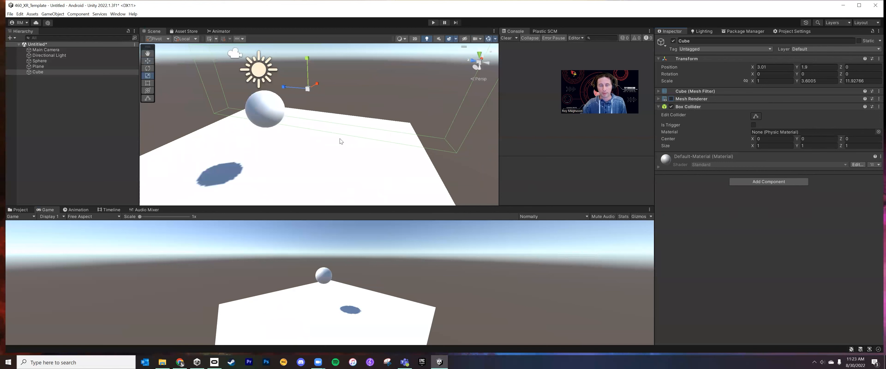
- Move the invisible cube wall outward to the plane's edge, at about X 4.19 and Y 2
right_click_drag(340, 138, 512, 130)
key("a")
key("s")
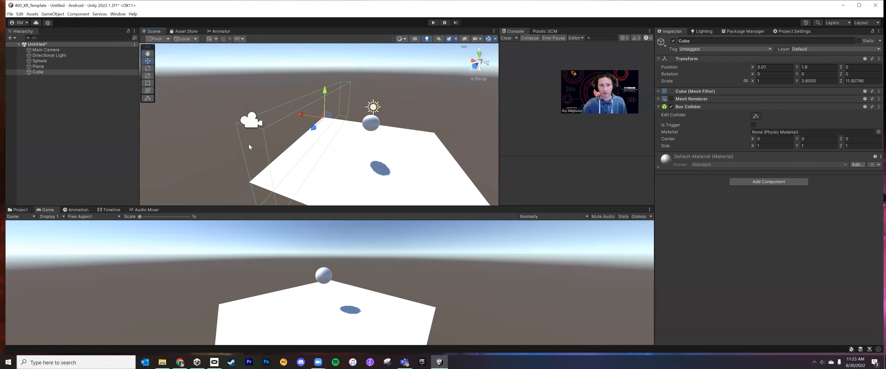
left_click_drag(304, 114, 288, 119)
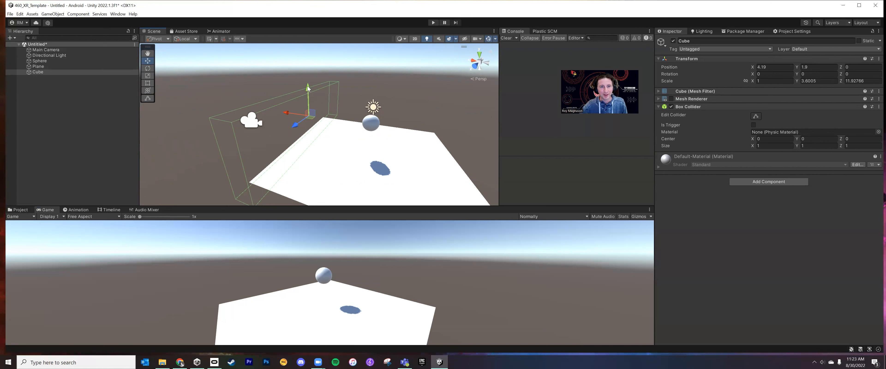
left_click_drag(308, 89, 308, 87)
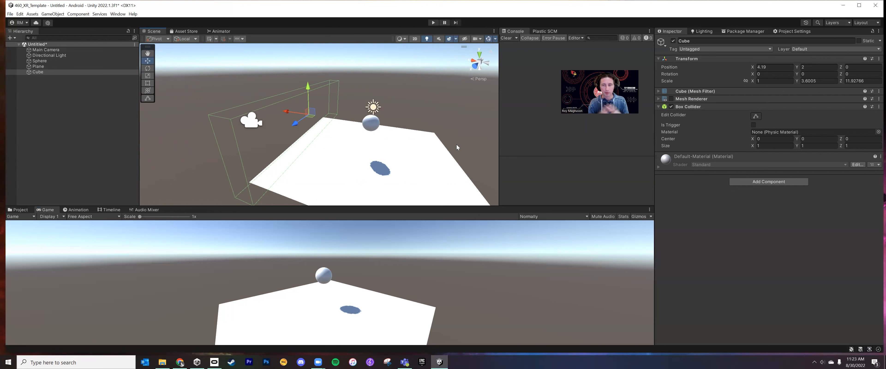
- Look through the Plane, Sphere and Cube objects one after another and clear the selection
left_click(62, 67)
left_click(62, 61)
left_click(62, 72)
left_click(65, 86)
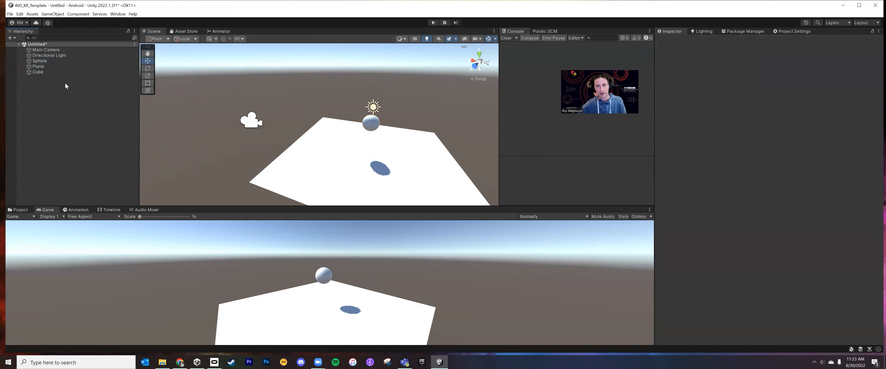
- Add a capsule, reset its transform, and move it beside the sphere at about X 1.96, Y 1.77
right_click(71, 88)
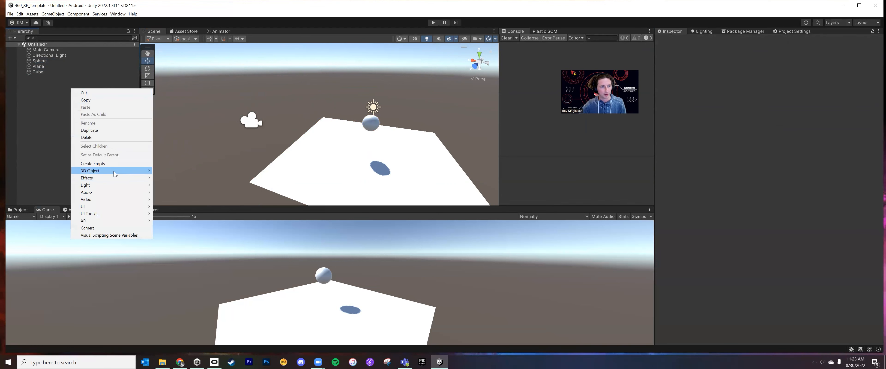
mouse_move(114, 171)
left_click(195, 185)
left_click(879, 58)
left_click(843, 66)
left_click_drag(371, 127, 371, 96)
left_click_drag(348, 121, 314, 117)
right_click_drag(327, 120, 318, 126)
scroll(345, 107, "up", 3)
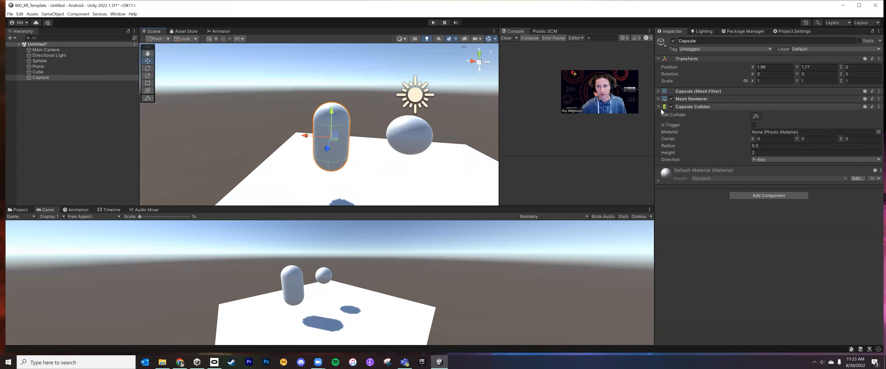
- Hide the capsule's Mesh Renderer to inspect its collider outline up close, and re-enable the renderer
left_click(671, 99)
right_click_drag(348, 115, 492, 174)
left_click(671, 99)
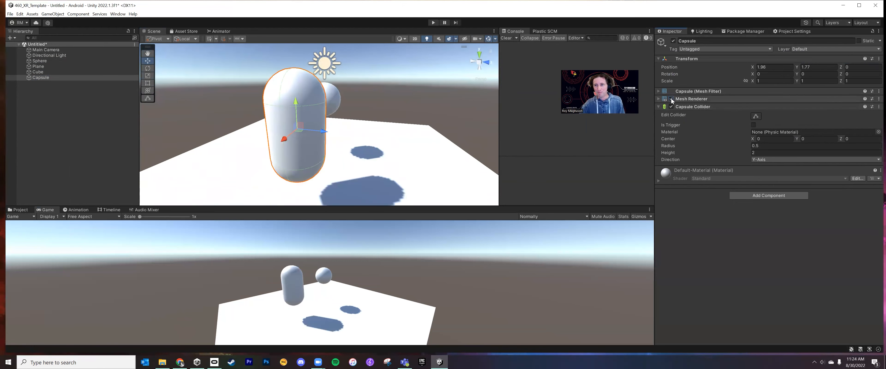
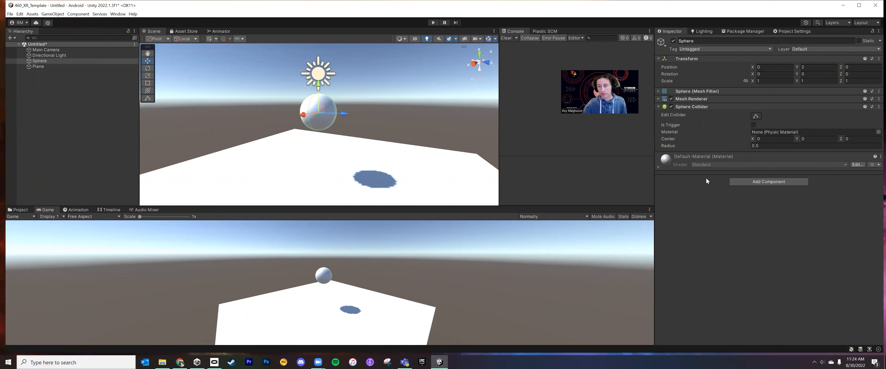
- Add a Rigidbody component from the Physics category to the sphere
left_click(737, 180)
type("rigid")
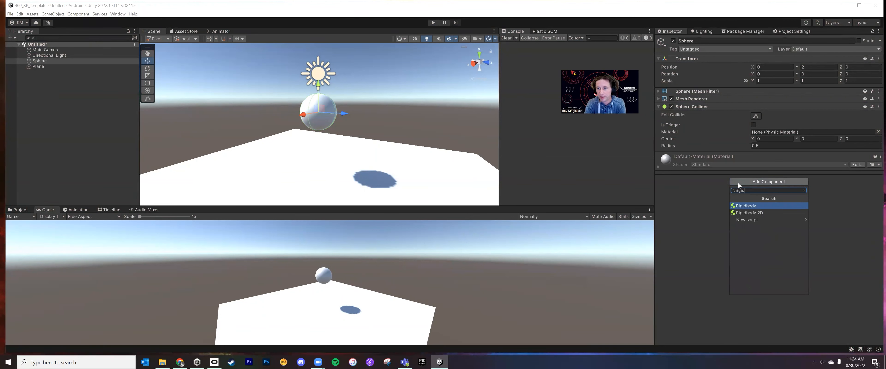
left_click(761, 185)
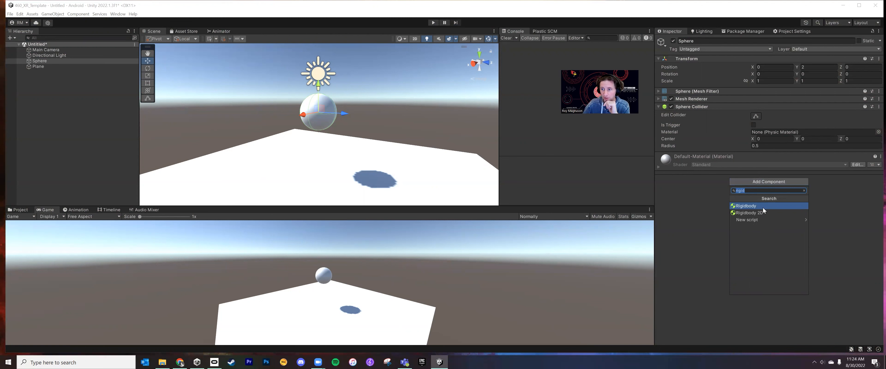
key("BackSpace")
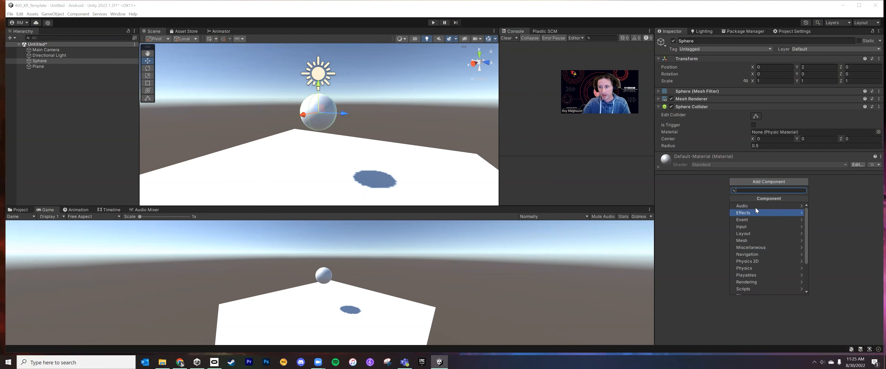
scroll(755, 268, "down", 2)
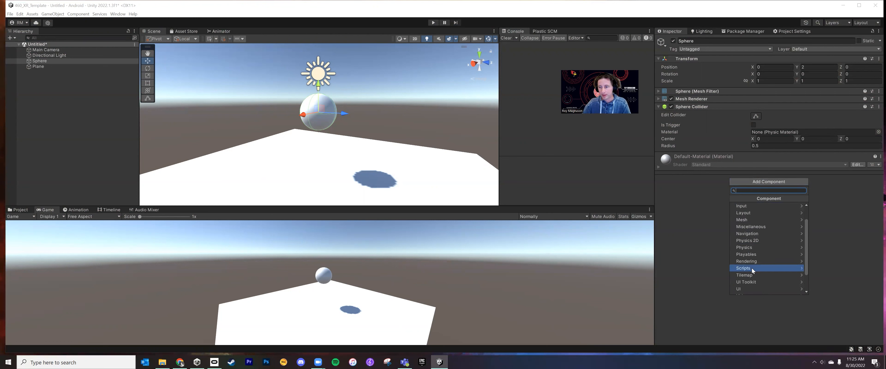
left_click(756, 248)
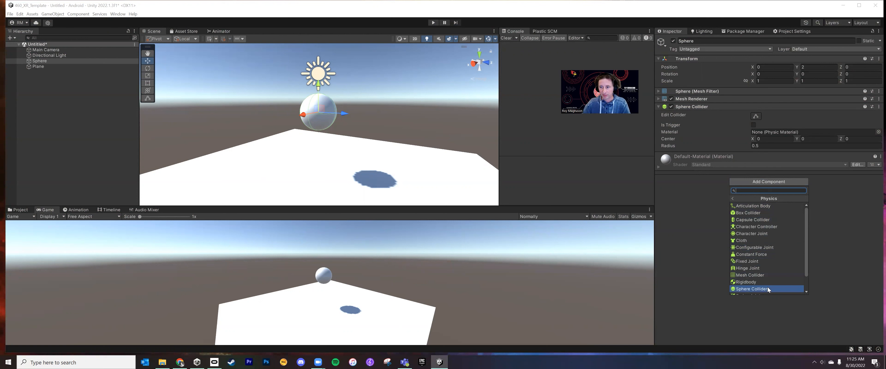
scroll(769, 282, "down", 2)
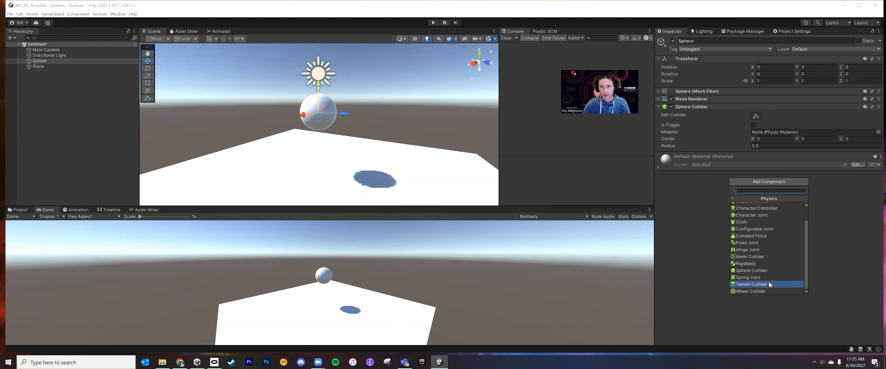
left_click(751, 263)
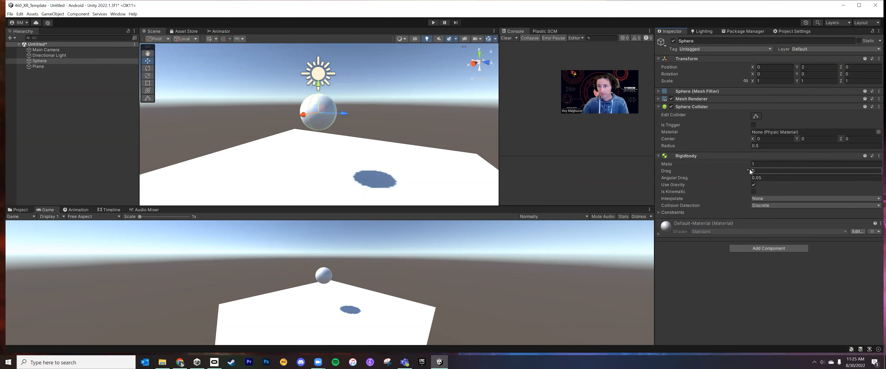
- Search the available components for "rigid" and dismiss the list without adding anything
left_click(745, 246)
type("rigid")
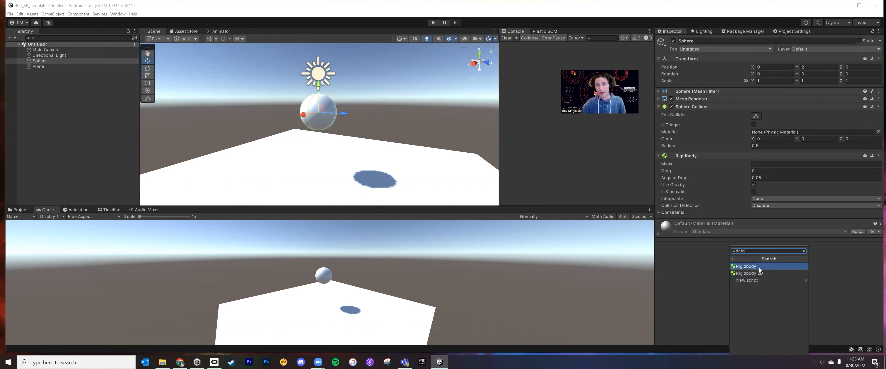
left_click(718, 274)
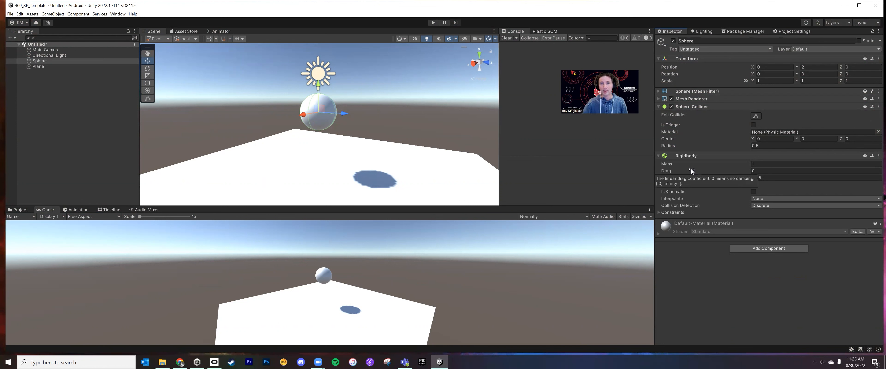
- Play-test the scene to watch how the sphere behaves with its Rigidbody, and stop it again
left_click(433, 23)
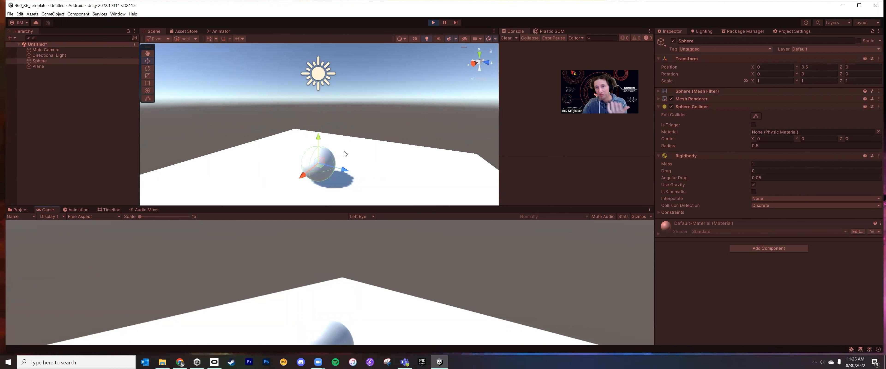
left_click(433, 23)
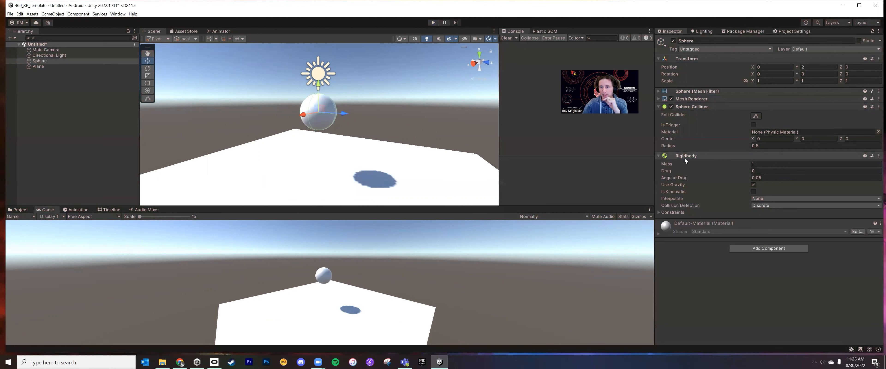
- Toggle the Rigidbody's Use Gravity option off and back on twice, after highlighting its Mass property
left_click(672, 164)
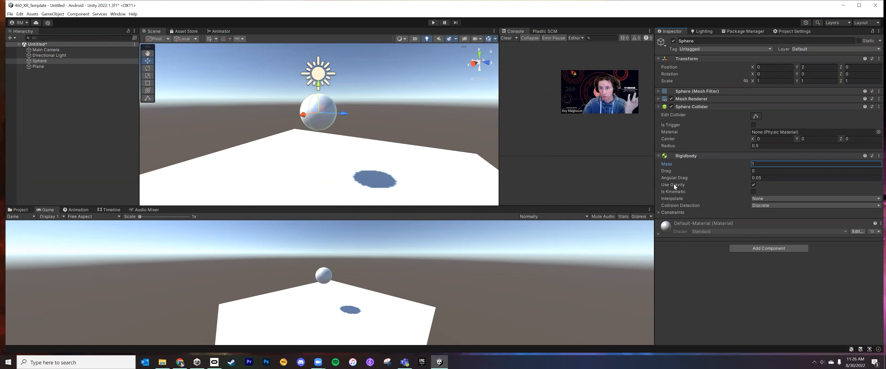
left_click(754, 184)
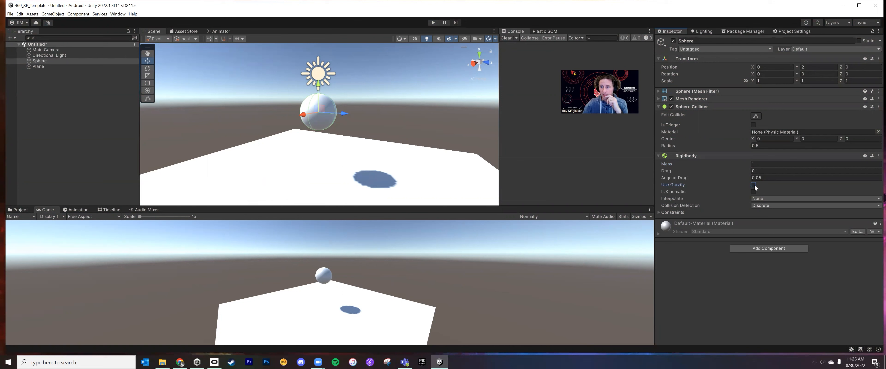
left_click(754, 185)
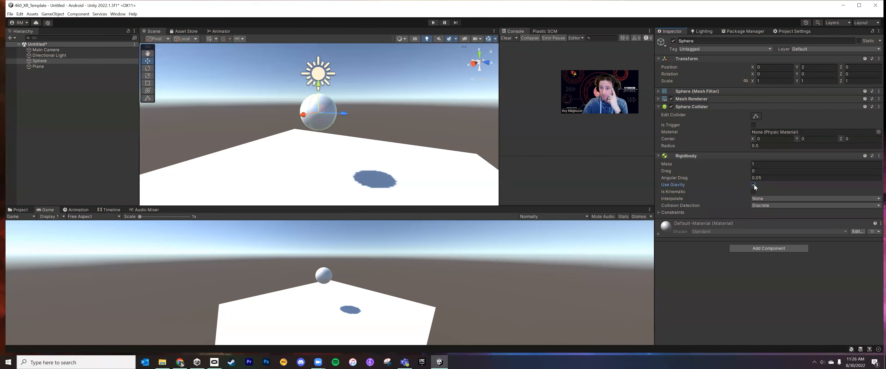
left_click(754, 185)
left_click(754, 186)
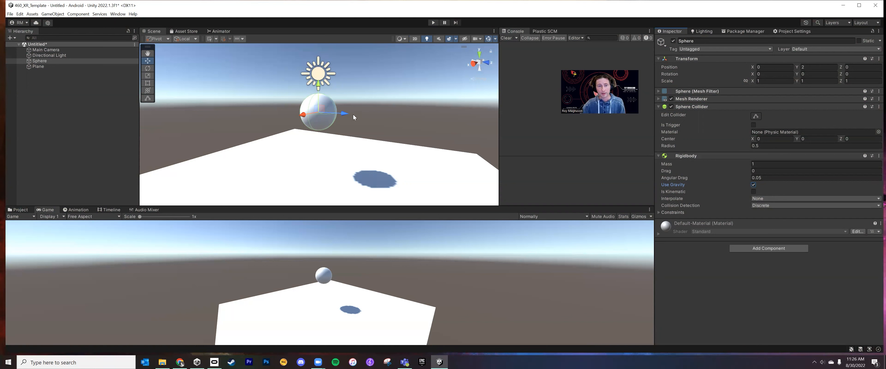
- Disable Use Gravity on the sphere's Rigidbody and play-test the scene before stopping it
right_click_drag(373, 137, 376, 147)
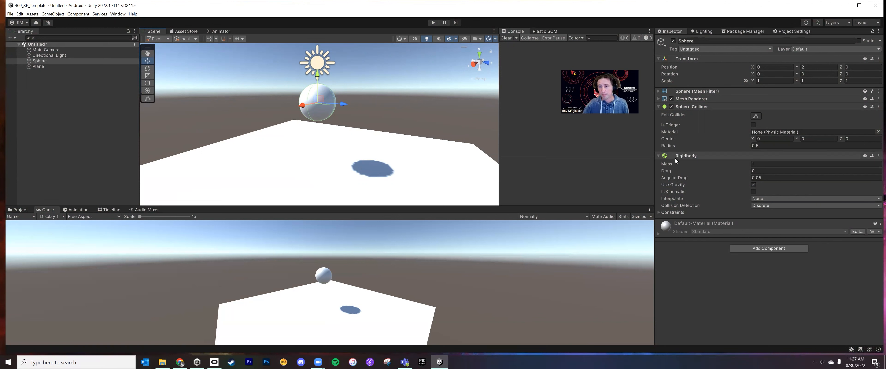
left_click(754, 186)
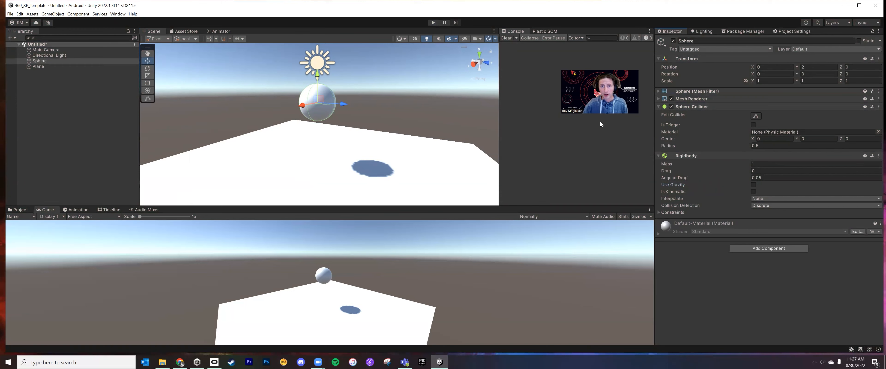
left_click(434, 22)
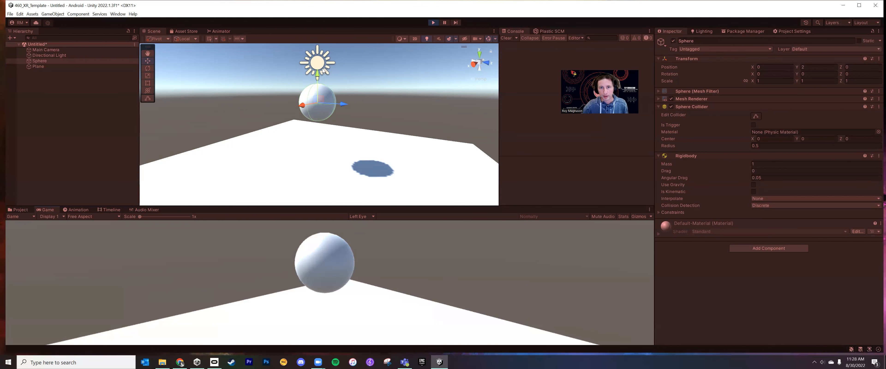
left_click(433, 22)
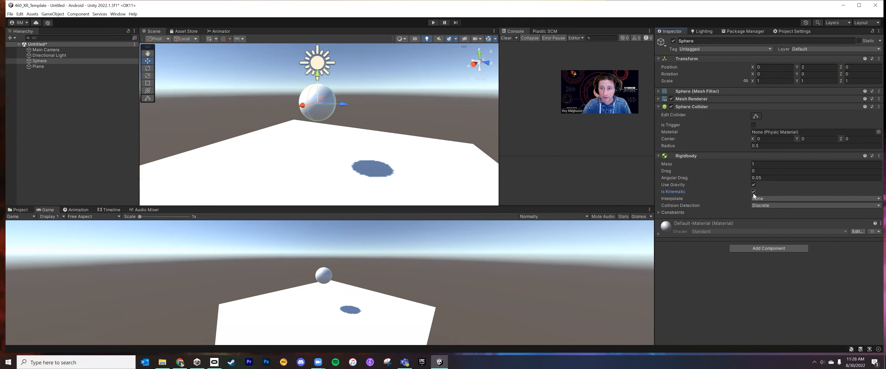
- Play-test the scene with Use Gravity and Is Kinematic enabled on the sphere's Rigidbody, and stop it again
left_click(433, 23)
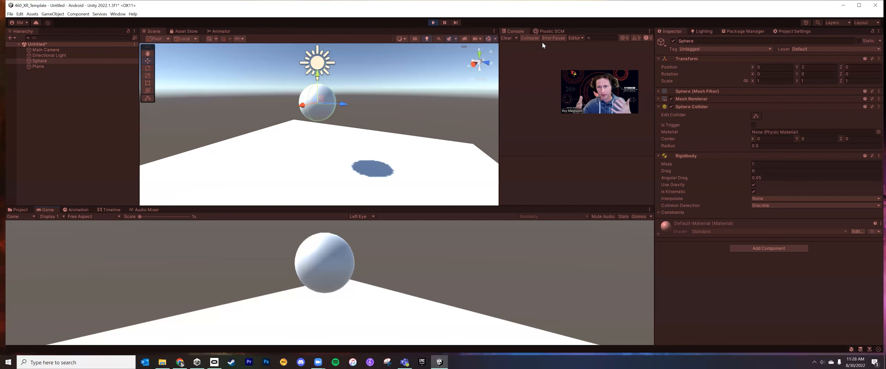
left_click(433, 22)
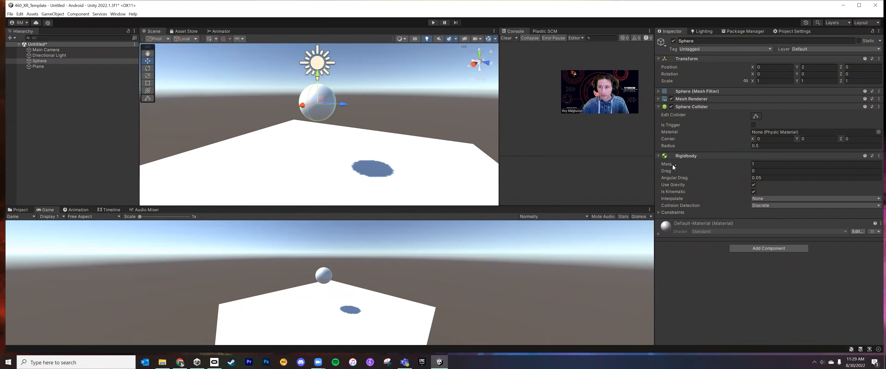
- With Is Kinematic disabled, raise the sphere's Rigidbody drag to about 148.71 and lift the sphere to Y 6.28
left_click_drag(661, 171, 480, 22)
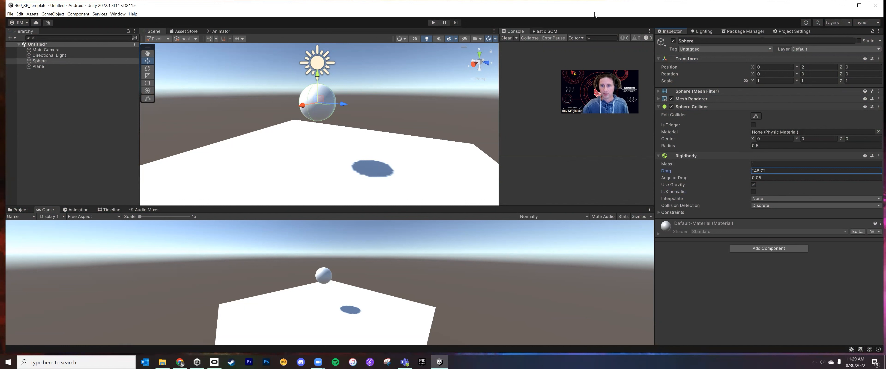
scroll(320, 89, "down", 5)
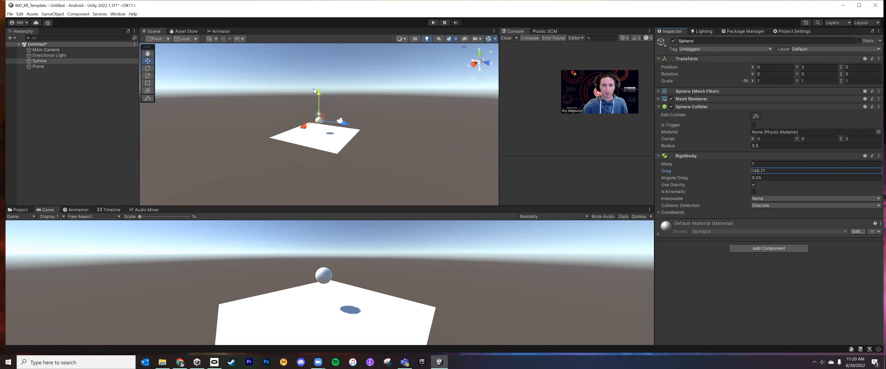
left_click_drag(322, 90, 324, 56)
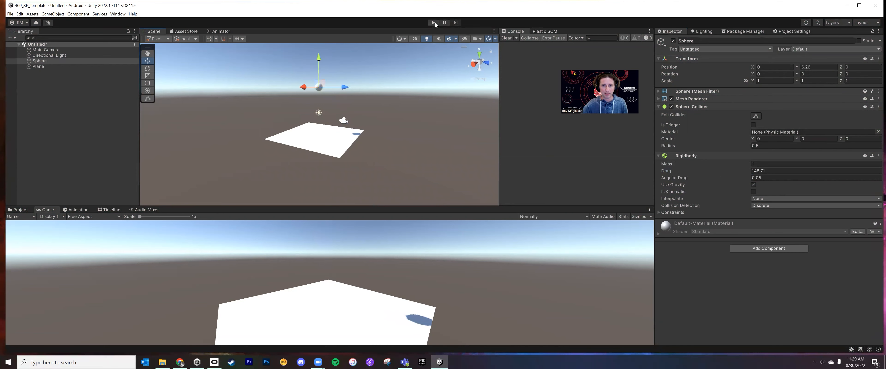
- Play-test the scene, lower the sphere's Rigidbody drag to about 12.02 while watching it up close, and stop the play-test
left_click(434, 22)
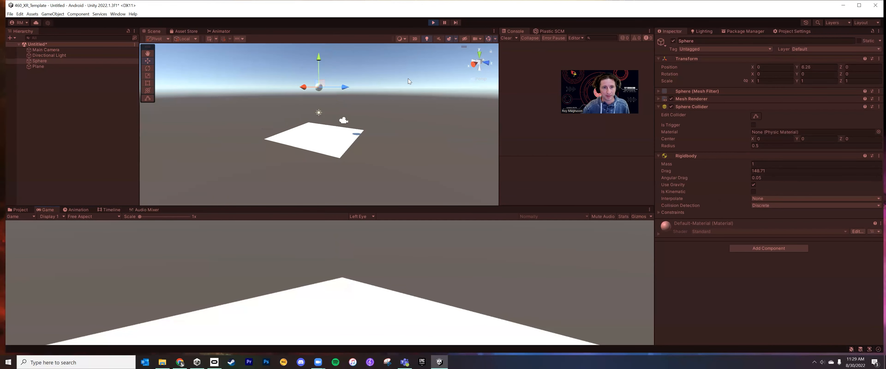
scroll(358, 63, "up", 5)
scroll(350, 134, "down", 2)
right_click_drag(350, 133, 349, 68)
key("w")
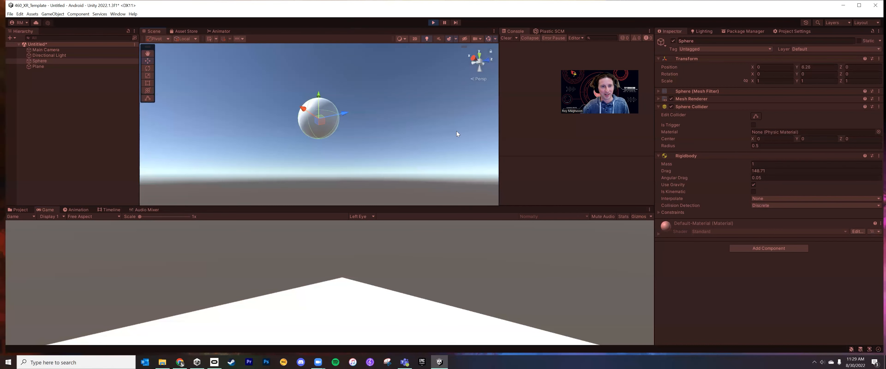
left_click_drag(672, 172, 649, 173)
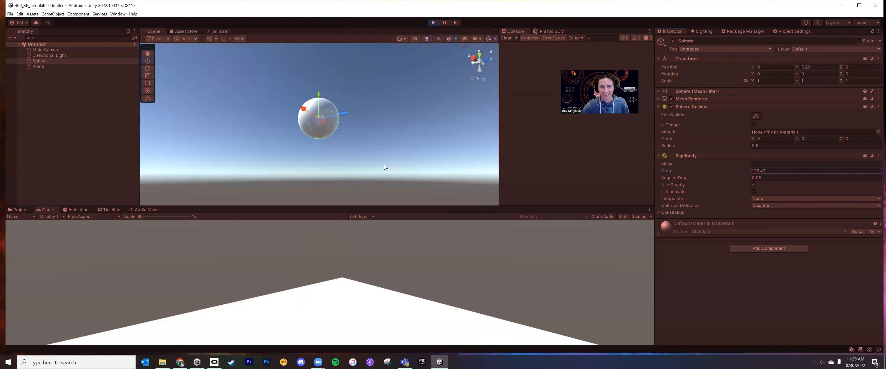
left_click_drag(349, 220, 862, 236)
right_click_drag(352, 137, 359, 202)
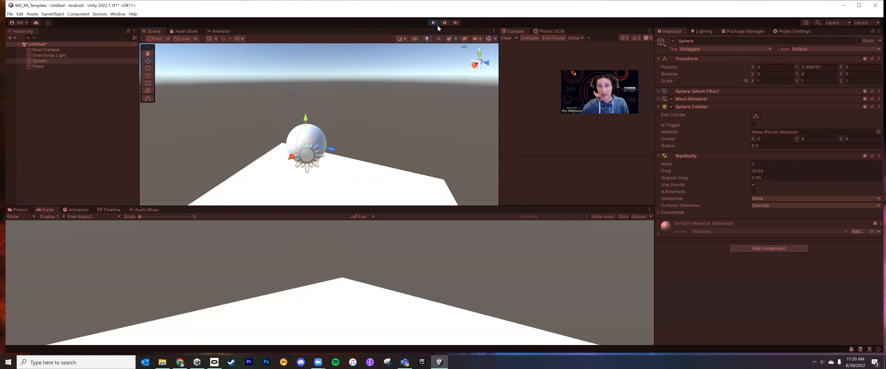
right_click_drag(377, 115, 376, 127)
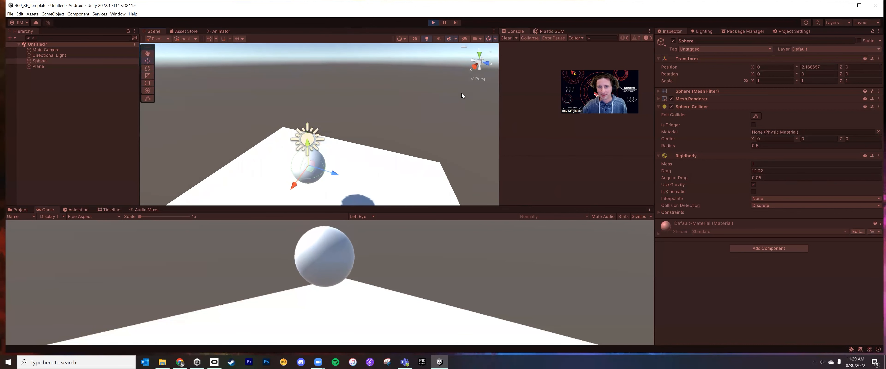
left_click(433, 23)
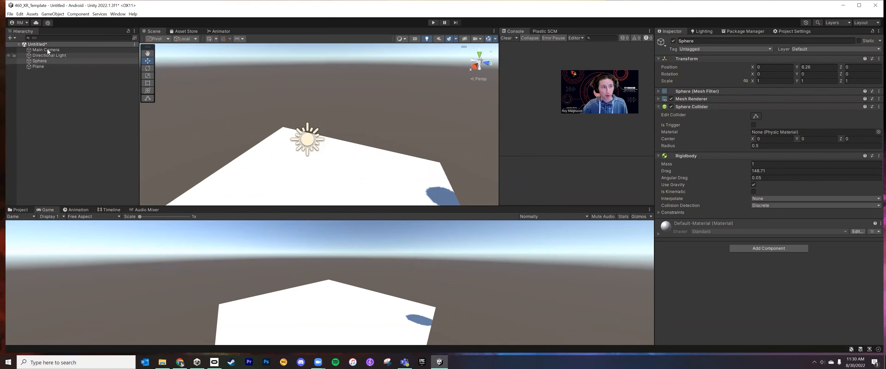
- Add a 3D cube to the scene and frame it in the Scene view
left_click(54, 115)
right_click(73, 141)
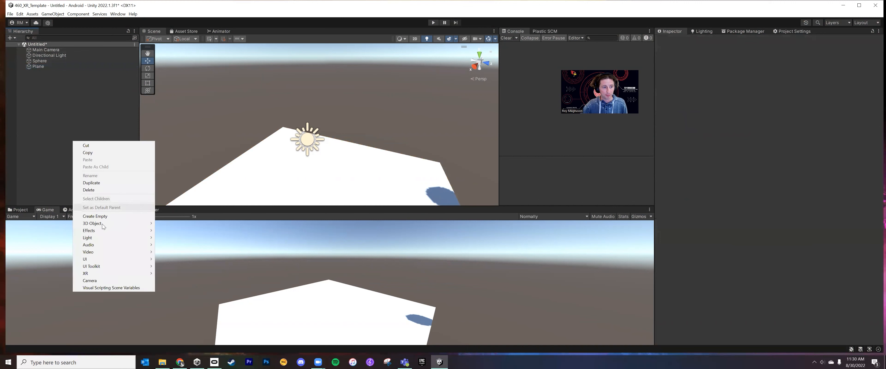
mouse_move(101, 223)
left_click(179, 224)
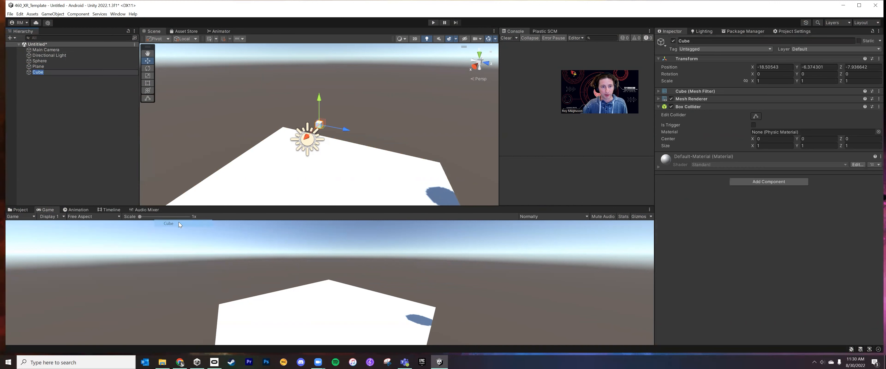
double_click(39, 71)
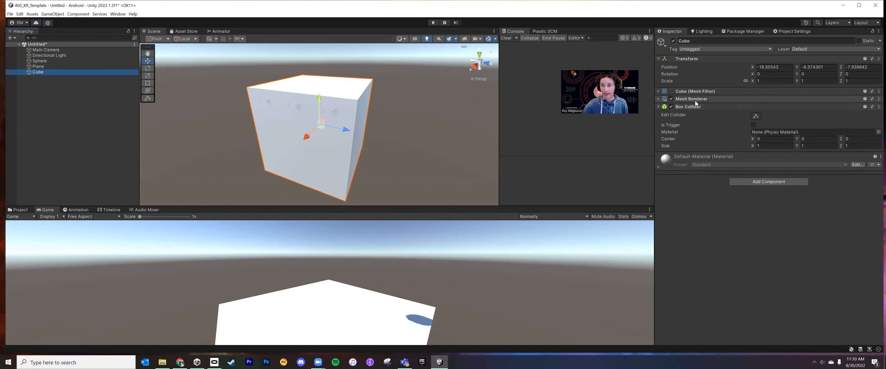
scroll(294, 180, "down", 5)
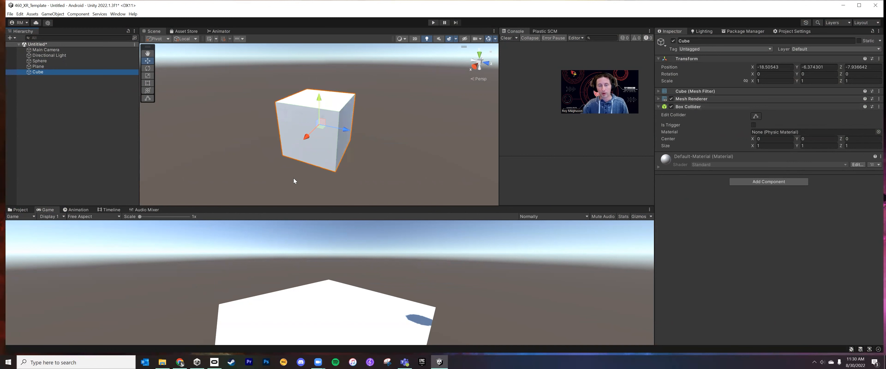
- Set the cube's position to 0, 0, 0
left_click(785, 67)
type("0")
key("Tab")
type("0")
key("Tab")
type("0")
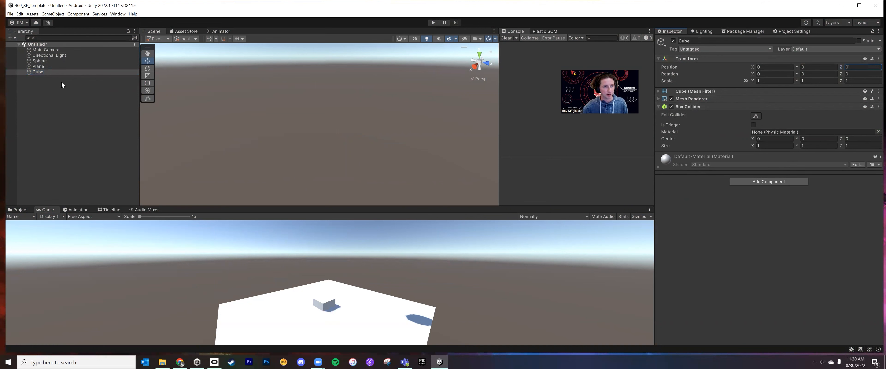
- Deselect the cube and quit the Microsoft Teams app running in the background
left_click(65, 141)
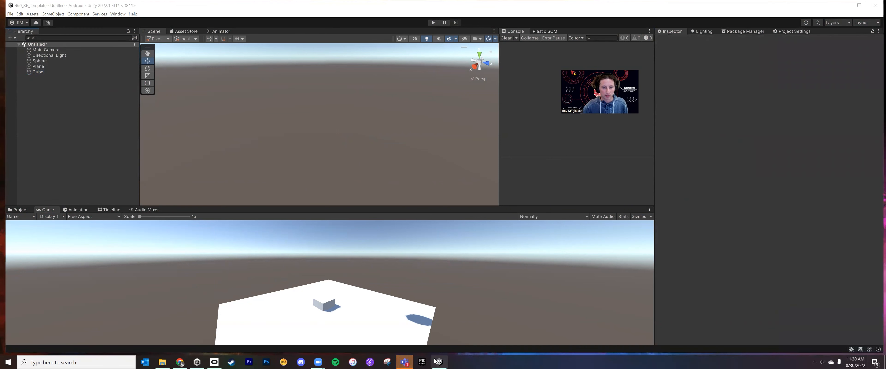
left_click(816, 362)
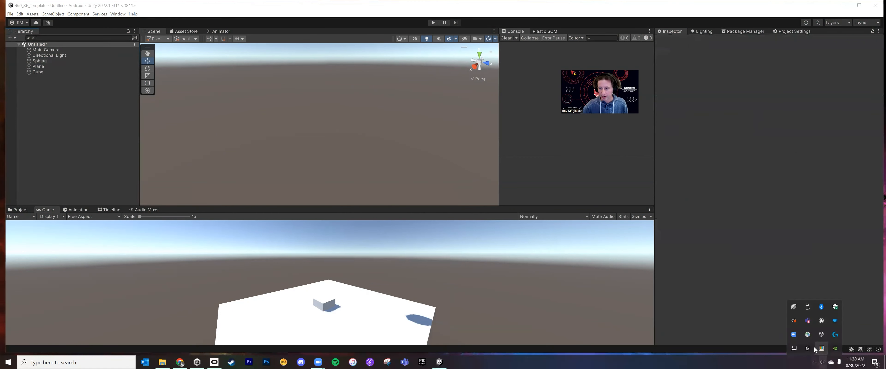
right_click(806, 320)
left_click(814, 315)
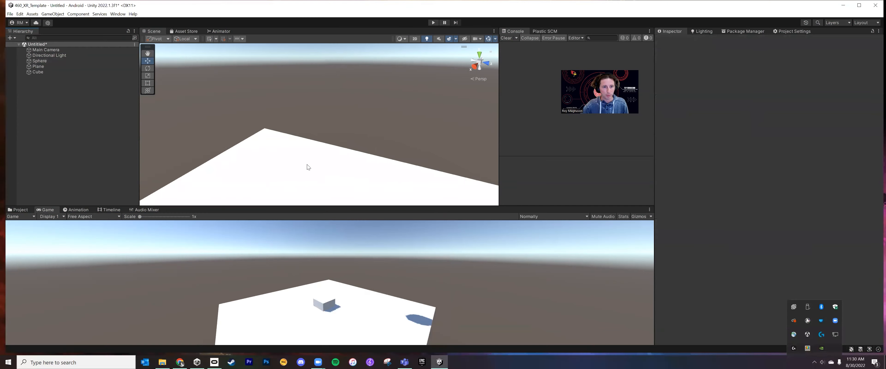
- Raise the cube above the plane to Y 4.38, just below the sphere
scroll(307, 164, "down", 5)
mouse_move(307, 164)
right_mouse_down()
mouse_move(306, 174)
mouse_move(312, 160)
right_mouse_up()
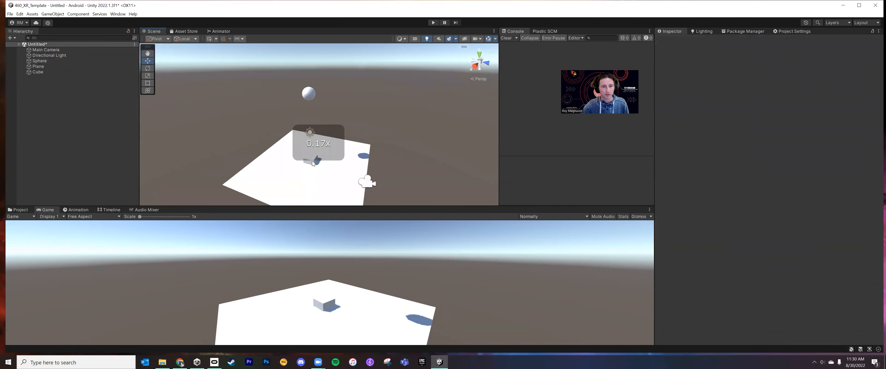
left_click(311, 160)
left_click_drag(311, 140, 310, 97)
left_click(294, 125)
left_click(304, 124)
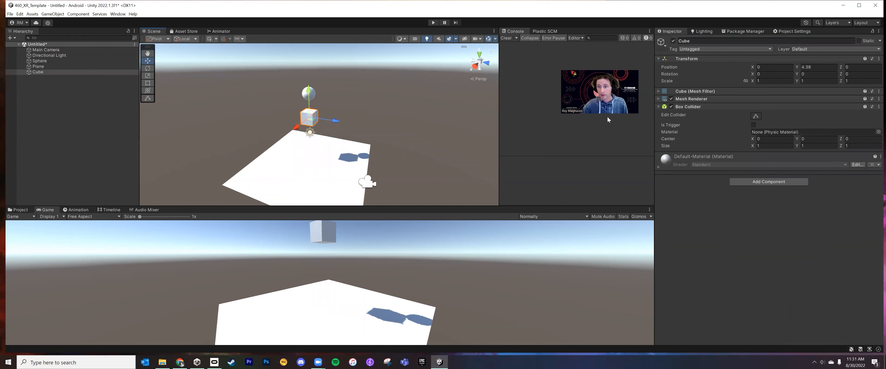
- Reset the sphere's Rigidbody drag to 0 and raise the sphere to Y 7.35
left_click(39, 61)
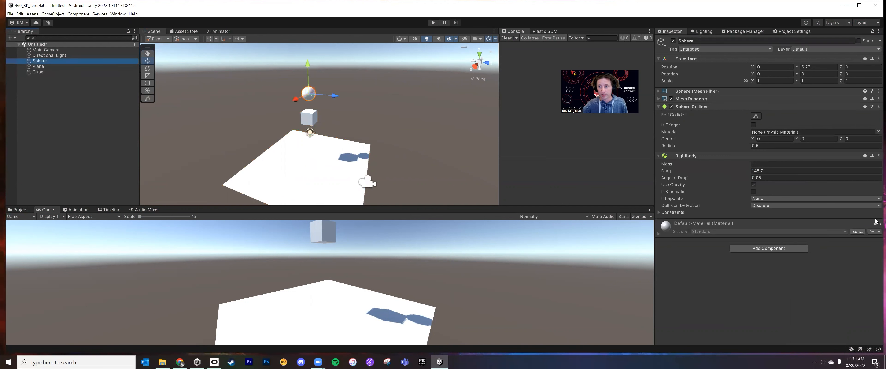
left_click(795, 171)
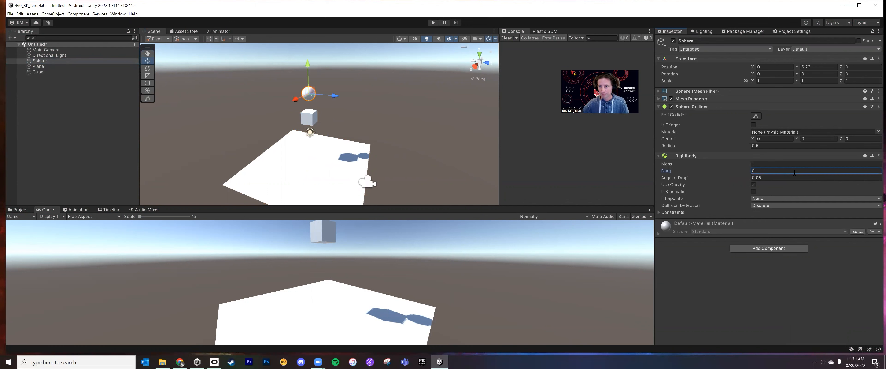
left_click(41, 66)
left_click(42, 61)
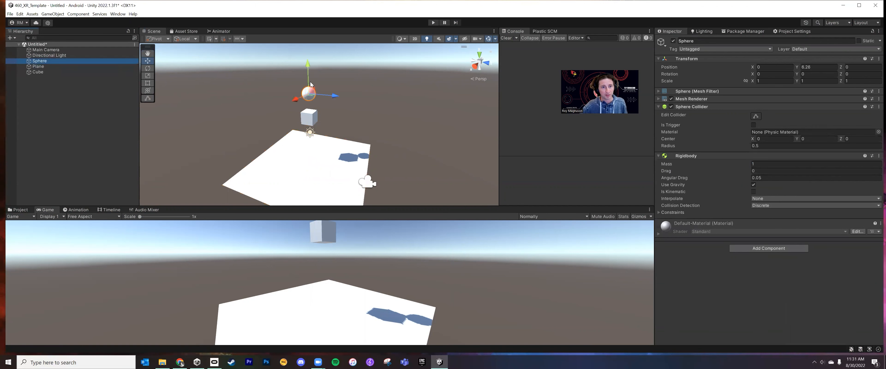
left_click_drag(308, 65, 309, 50)
- Scale the cube into a thin platform under the sphere, about 3.22 by 0.107 by 3.49
left_click(309, 117)
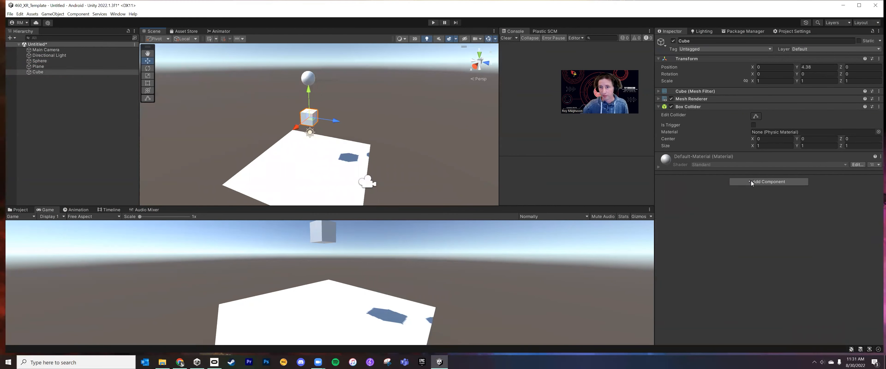
left_click(39, 61)
left_click(59, 72)
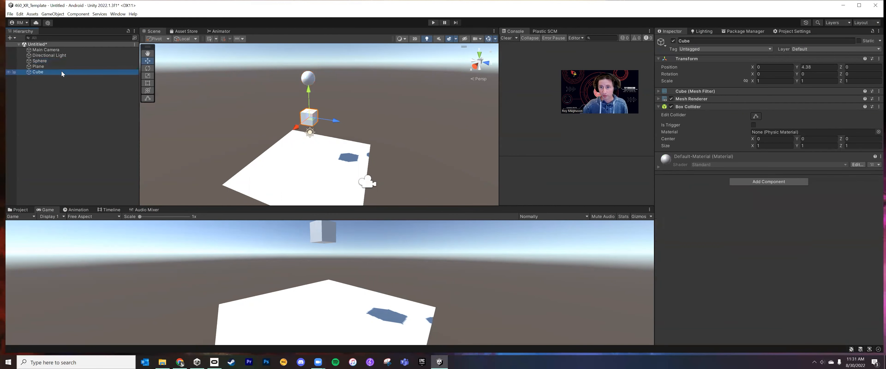
left_click_drag(302, 132, 377, 124)
left_click_drag(308, 89, 314, 115)
- Play-test the sphere landing on the platform, disable the platform's Box Collider during play, and stop the play-test
left_click(434, 22)
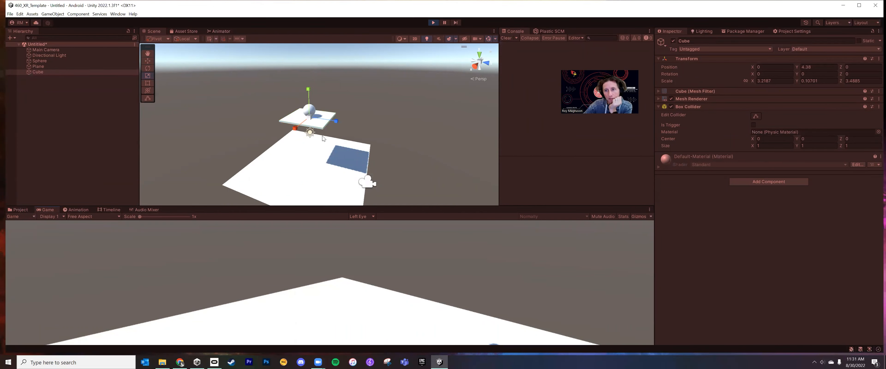
left_click(672, 106)
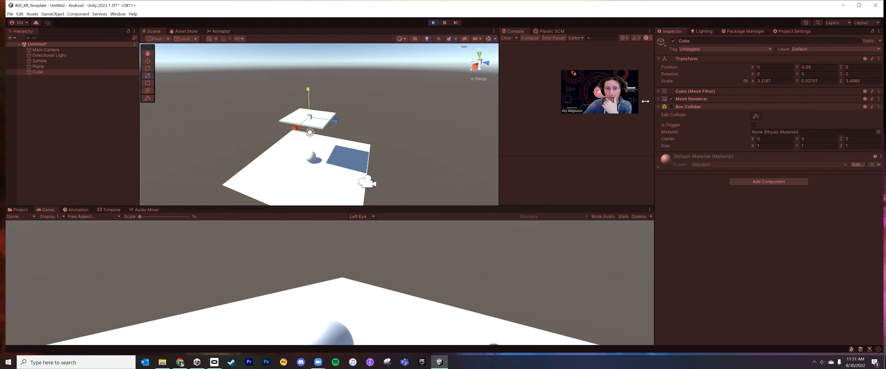
left_click(434, 22)
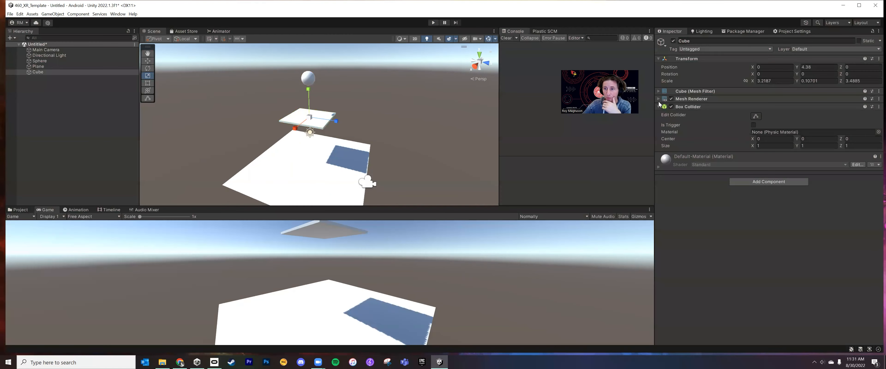
- Disable the platform's Mesh Renderer and play-test the scene, turning off its Box Collider during play before stopping
left_click(671, 99)
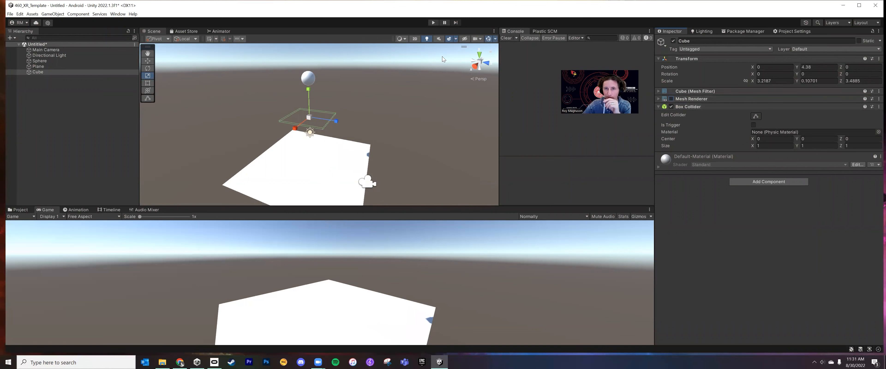
left_click(434, 23)
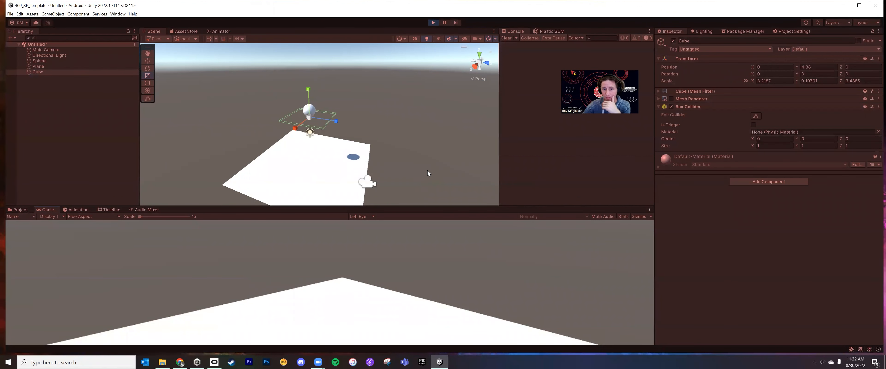
left_click(427, 171)
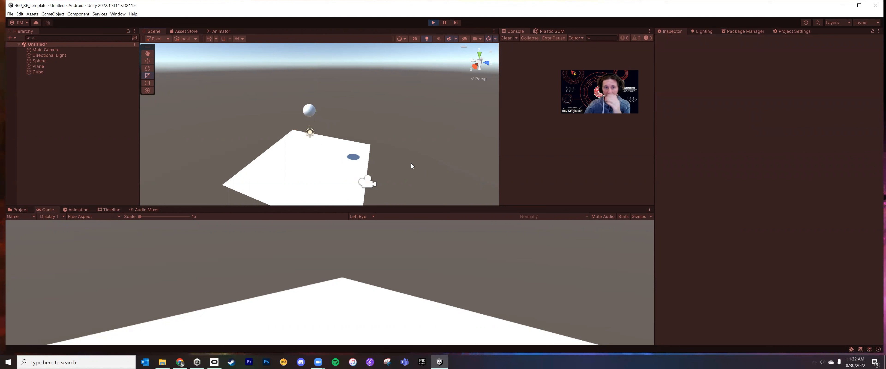
left_click(62, 61)
left_click(61, 71)
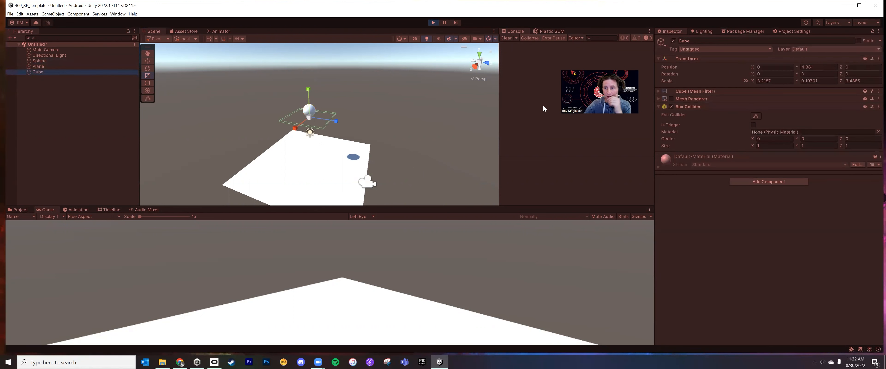
left_click(671, 107)
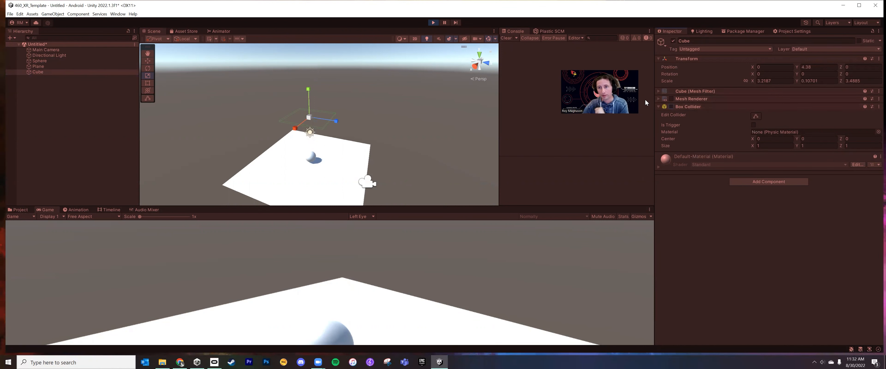
key("ctrl+p")
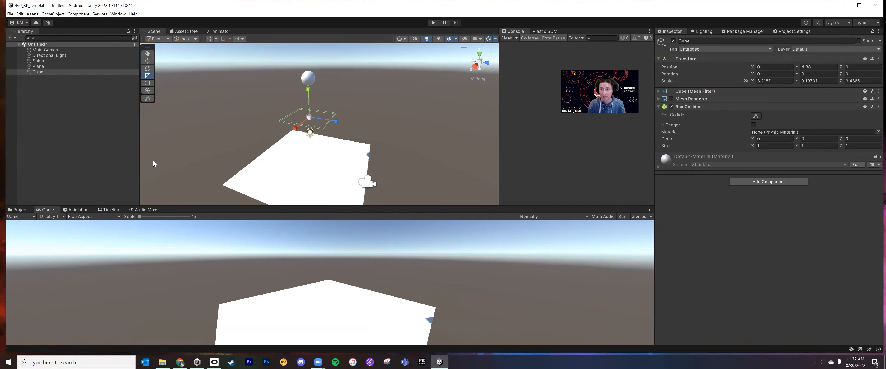
- Select the sphere to show its Rigidbody settings
left_click(45, 61)
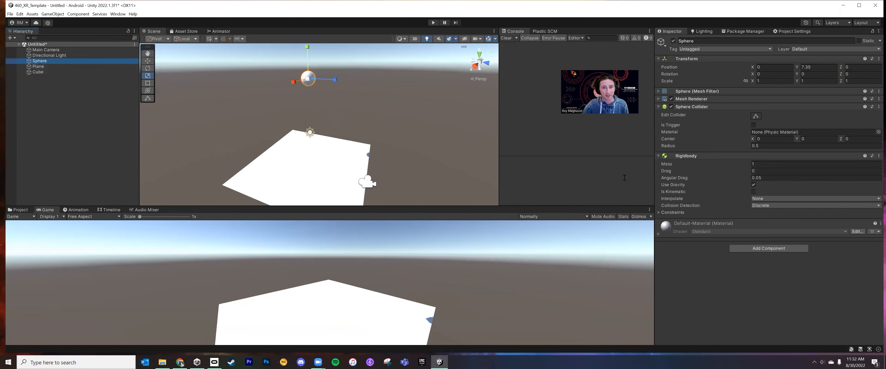